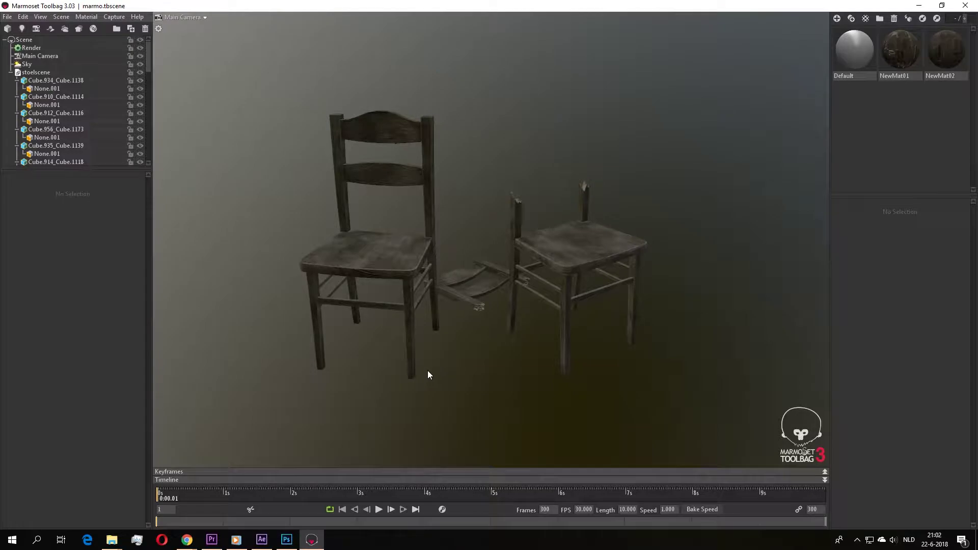
Step: Examine the intact chair and the broken chair from different angles and up close in the scene
left_click_drag(438, 371, 690, 323)
scroll(534, 209, "up", 5)
scroll(550, 227, "up", 2)
left_click_drag(552, 229, 428, 164)
middle_click_drag(433, 162, 474, 182)
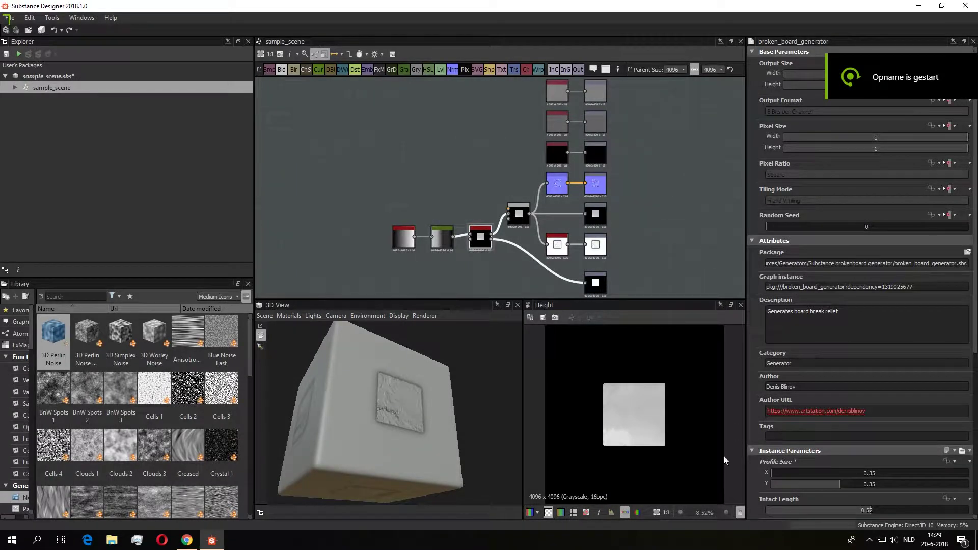
Step: In Substance Designer, switch the 3D preview's physically_metallic_roughness material to Tesselation and set its height scale to 200
left_click(292, 315)
mouse_move(303, 328)
mouse_move(369, 345)
mouse_move(443, 378)
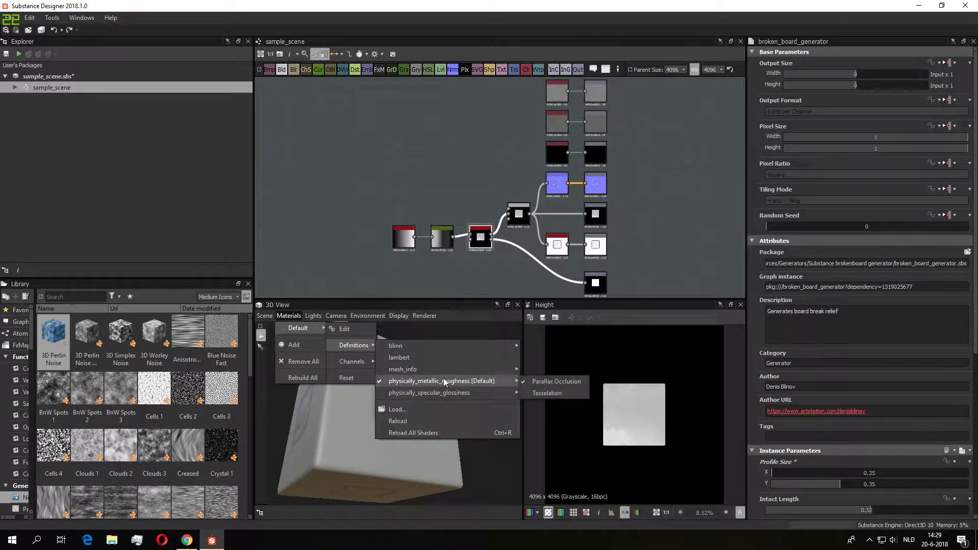
left_click(557, 395)
double_click(818, 92)
type("200")
key("Return")
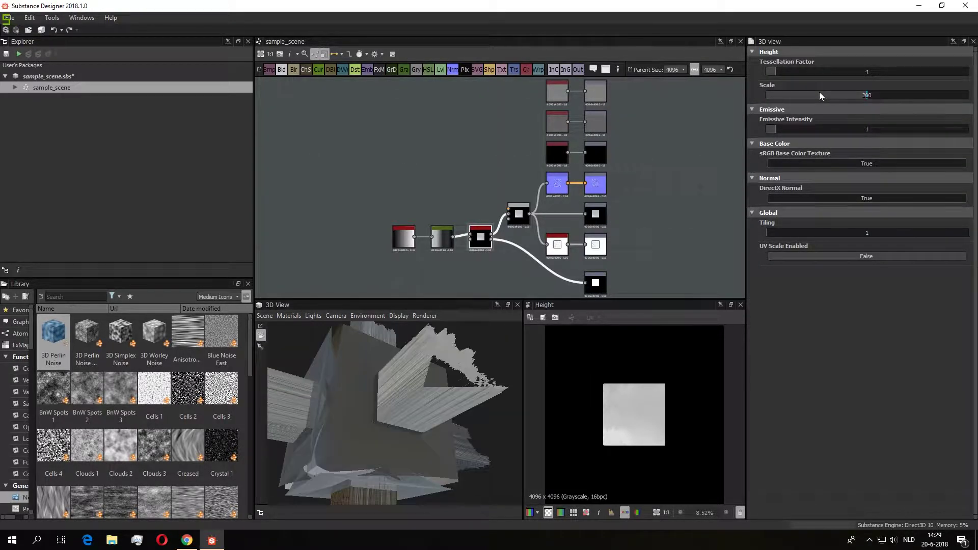
Step: Reshape the Curve node before the broken board generator, with a dip at about 0.38, 0.18, a high peak beyond it and a point near 0.93, 0.35
left_click_drag(443, 409, 428, 357)
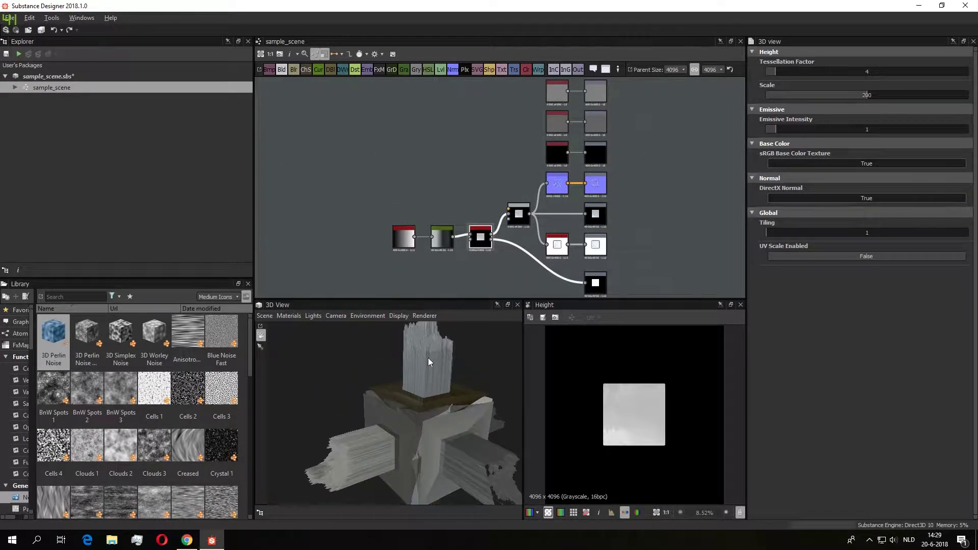
scroll(409, 392, "up", 5)
left_click_drag(412, 393, 432, 405)
scroll(521, 237, "up", 3)
double_click(366, 246)
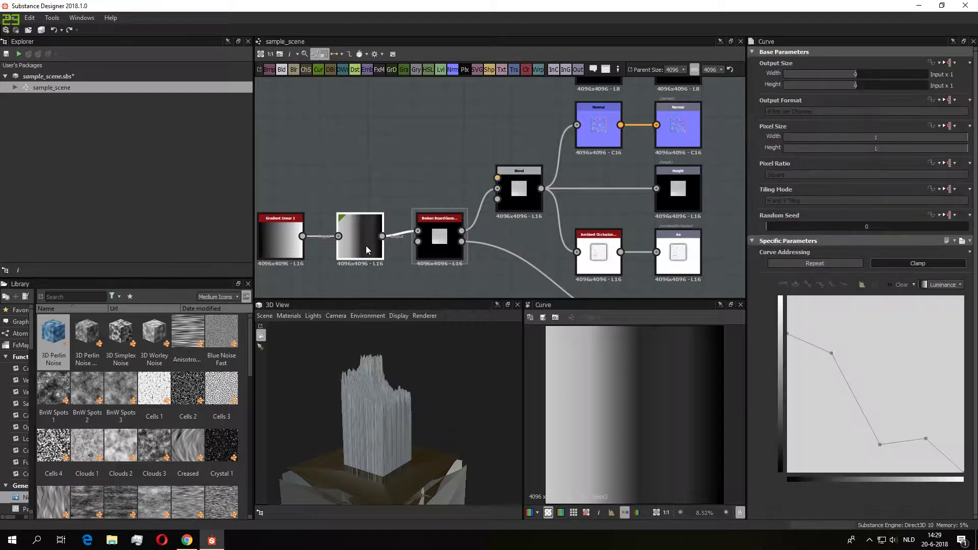
left_click_drag(880, 444, 896, 332)
left_click_drag(926, 441, 951, 412)
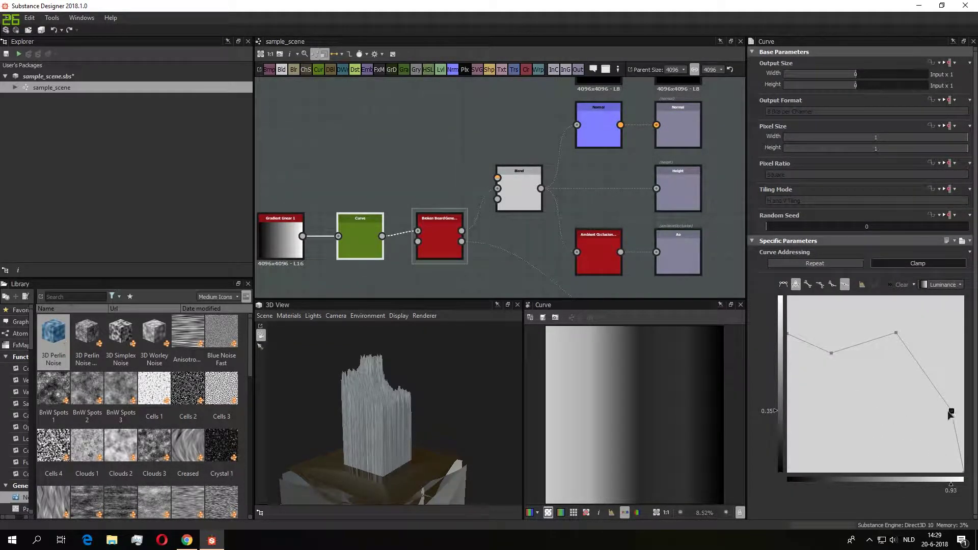
left_click_drag(831, 352, 860, 431)
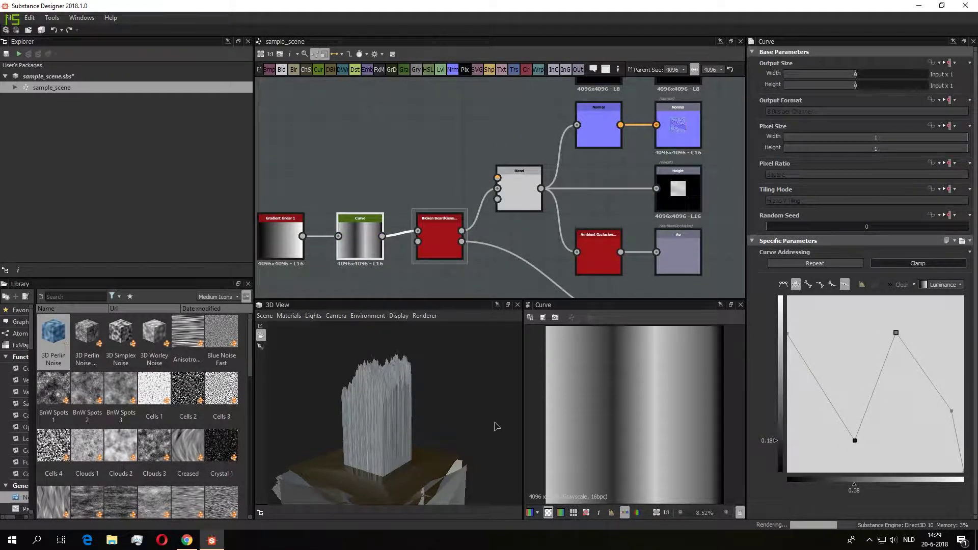
left_click_drag(427, 426, 441, 383)
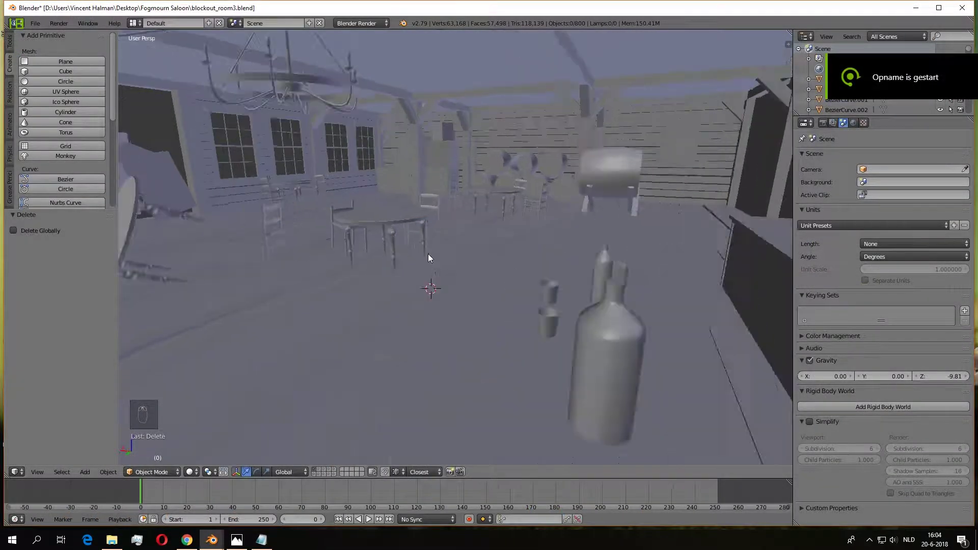
Step: In Blender, select a chair in the saloon blockout and examine the furnished room around it
mouse_move(428, 258)
middle_mouse_down()
mouse_move(454, 285)
mouse_move(493, 264)
mouse_move(409, 259)
mouse_move(436, 271)
middle_mouse_up()
right_click(220, 317)
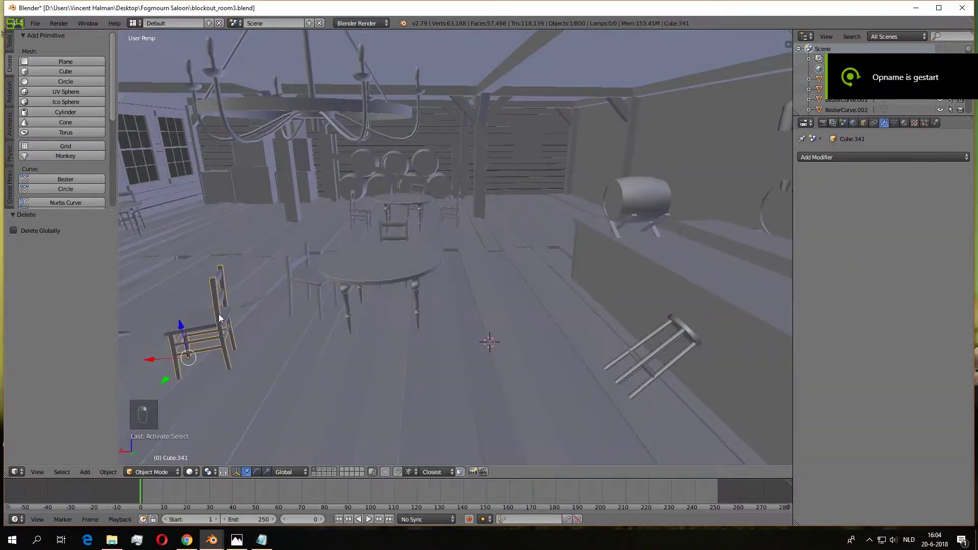
middle_click_drag(275, 291, 456, 234)
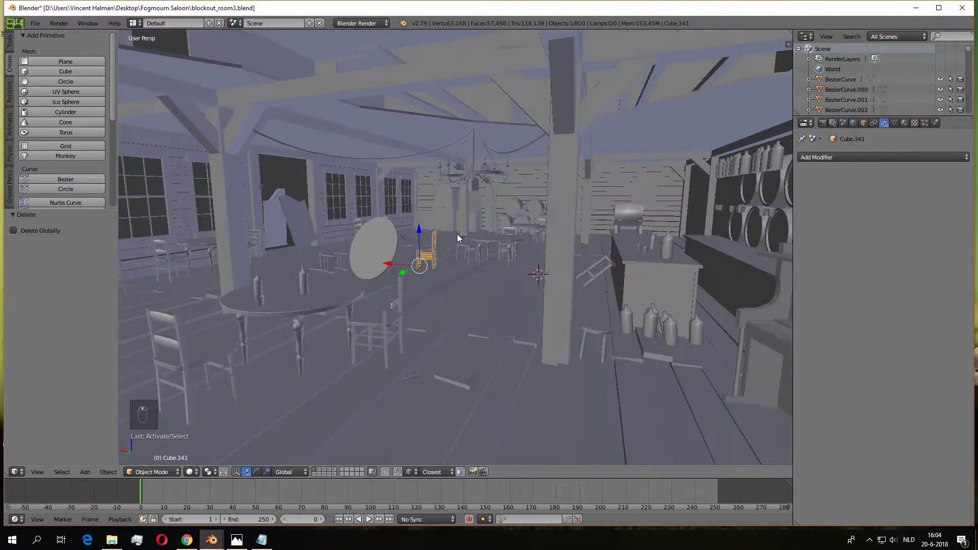
scroll(461, 235, "up", 3)
scroll(427, 260, "up", 2)
middle_click_drag(413, 274, 461, 272)
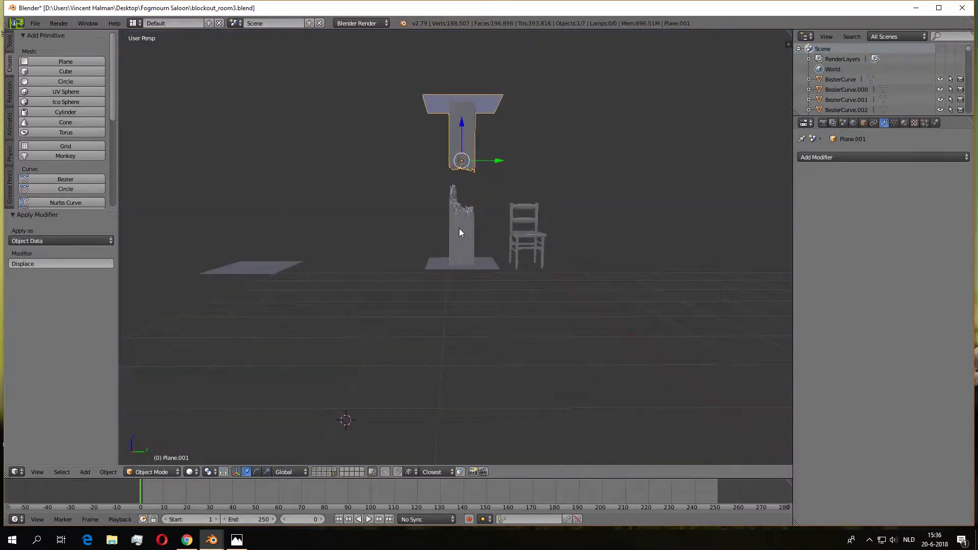
Step: Move the two splintered pieces together about -2.51 along Y and the separate flat plane about 5.97 along Y
right_click(459, 232, "shift")
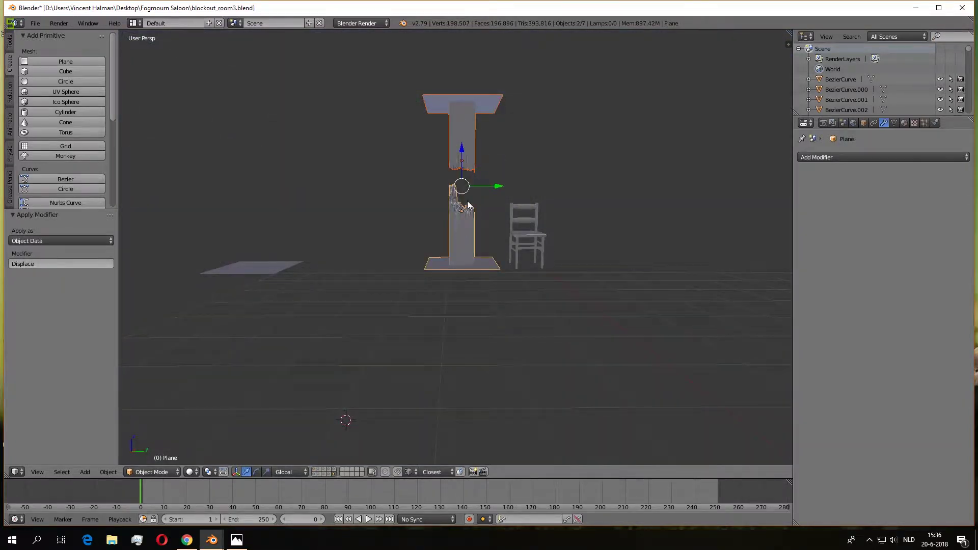
left_click_drag(498, 189, 408, 204)
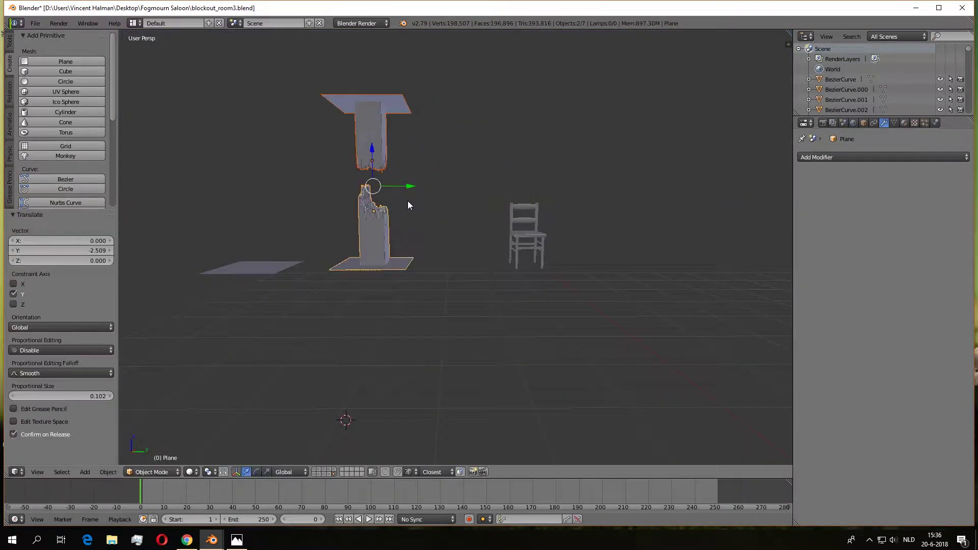
left_click(420, 280)
right_click(261, 267)
left_click_drag(288, 267, 492, 275)
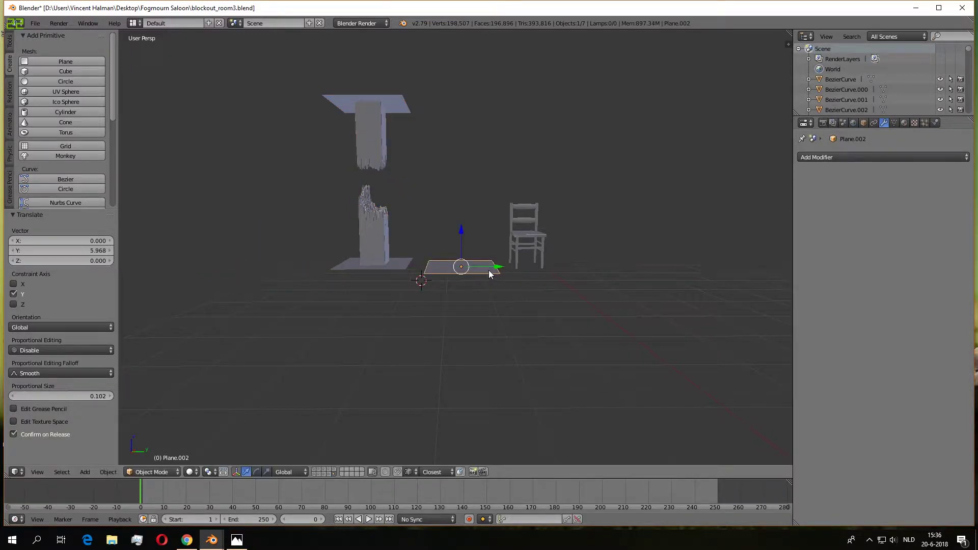
Step: Move both splintered pieces together about another -2.54 along Y, away from the flat plane
right_click(365, 127)
right_click(367, 198, "shift")
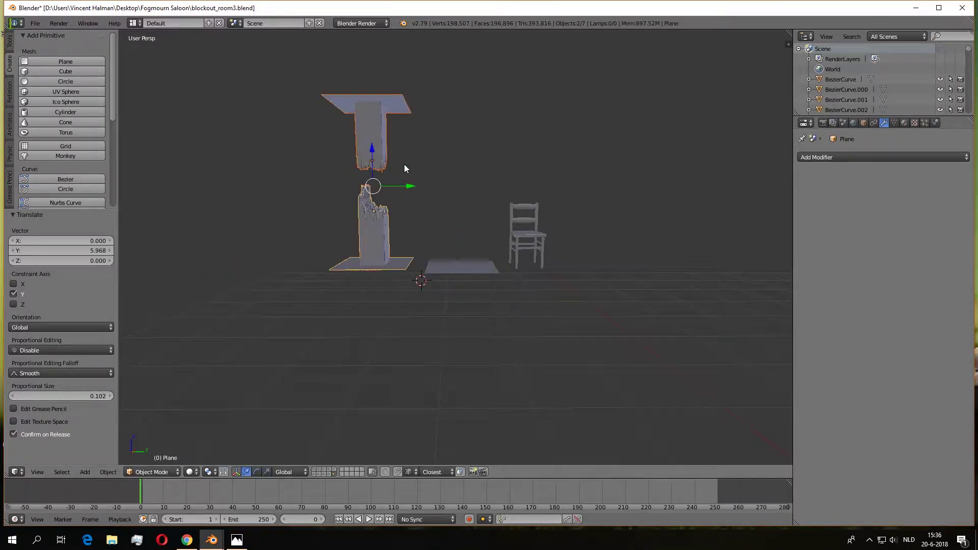
key("g")
key("y")
left_click(315, 181)
Step: Add a Displace modifier with a new texture to the flat plane beside the chair
right_click(460, 269)
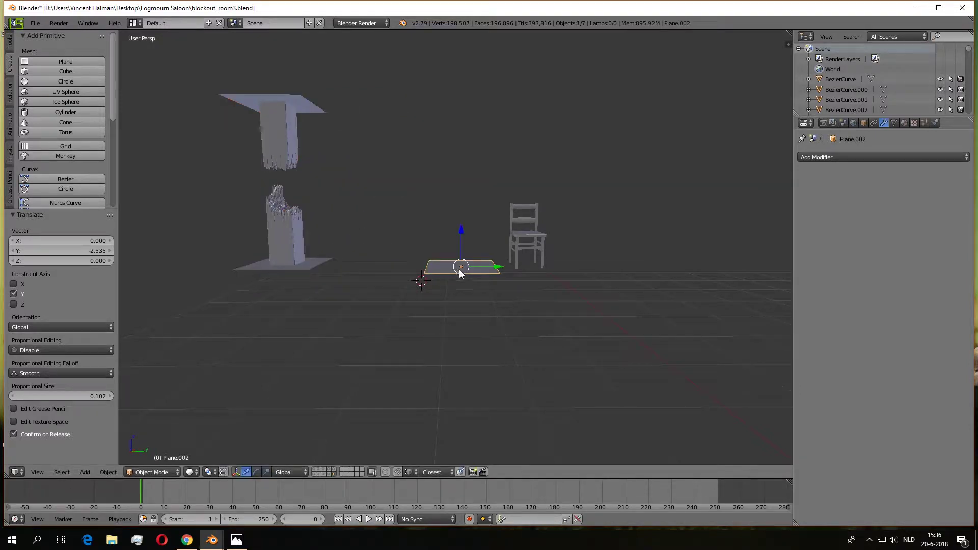
scroll(454, 255, "up", 4)
left_click(876, 158)
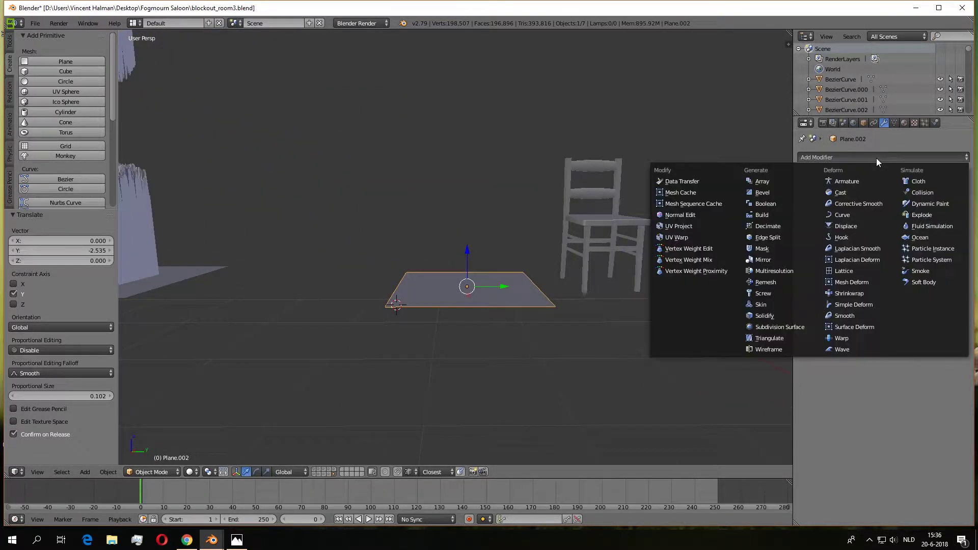
left_click(857, 219)
left_click(871, 213)
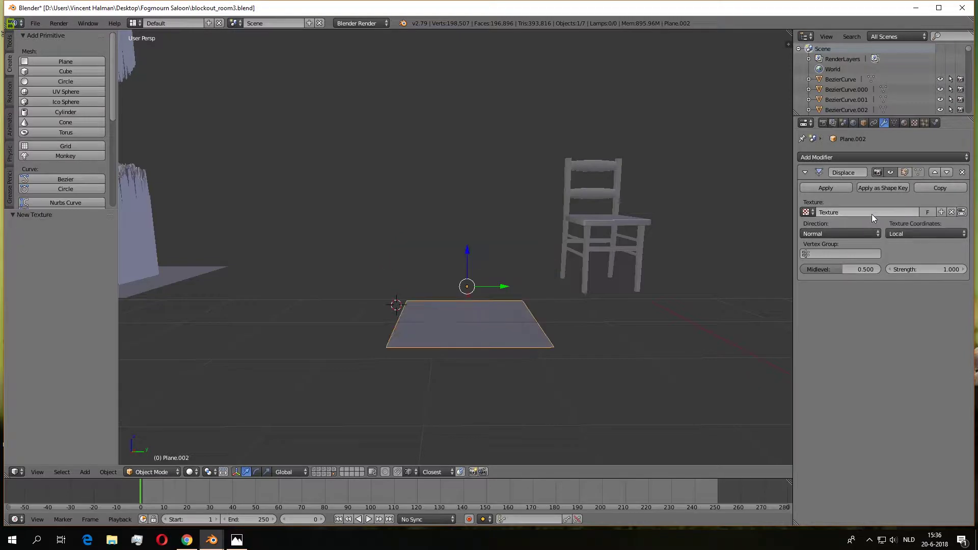
left_click(865, 212)
type("normal_right")
key("Return")
Step: Name the plane's displacement texture displacement_right
double_click(861, 213)
left_click_drag(837, 213, 793, 215)
type("displacement_right")
key("Return")
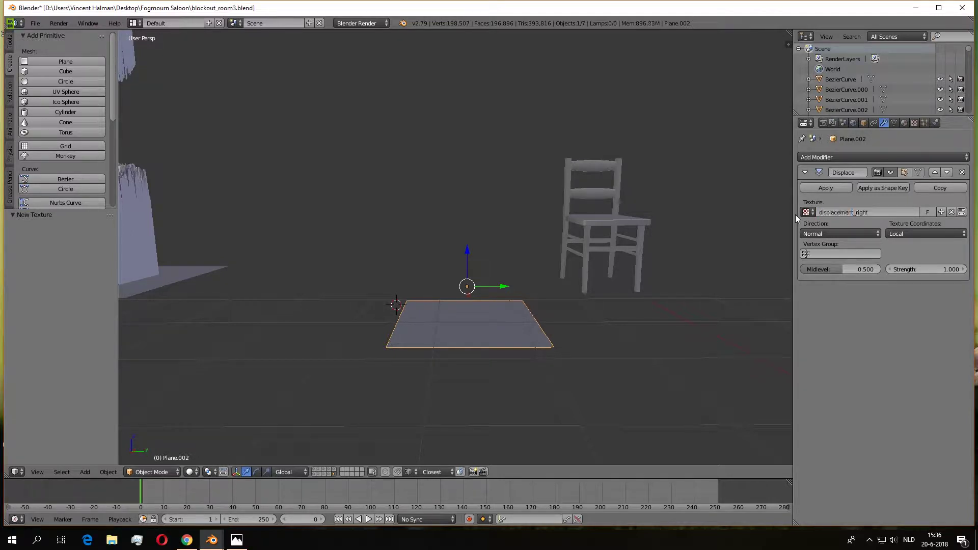
Step: Load height_right.psd from assets/chair/broken/right as the image of the plane's displacement_right texture
right_click(143, 238)
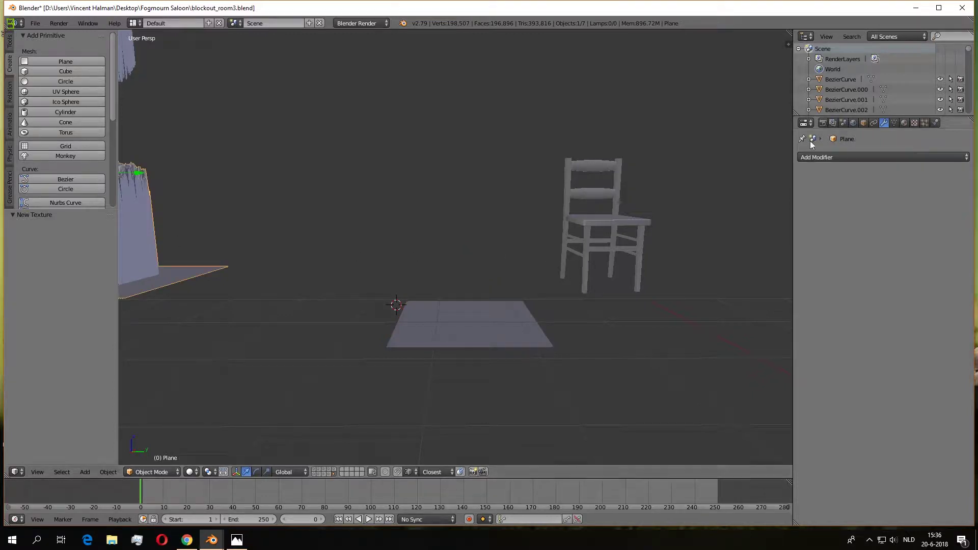
right_click(508, 300)
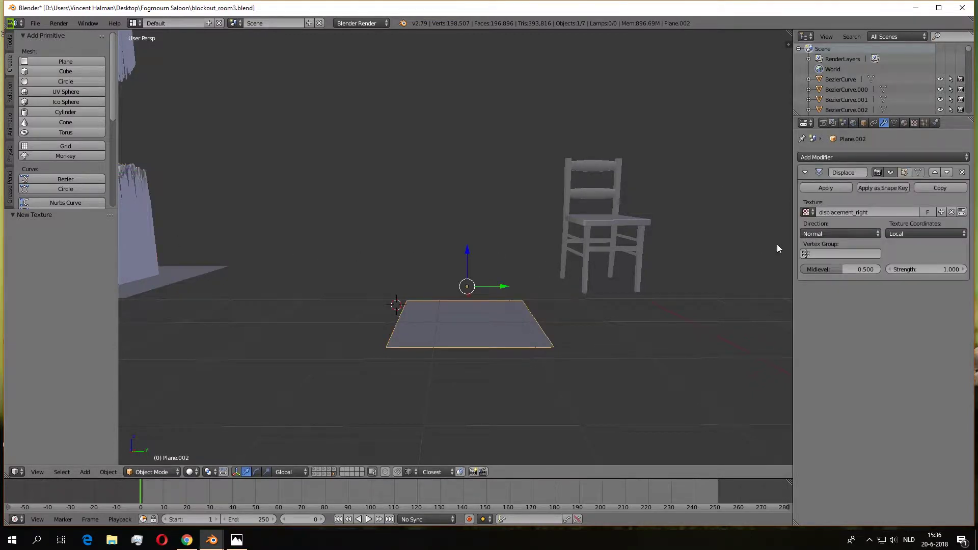
left_click(916, 123)
left_click(912, 312)
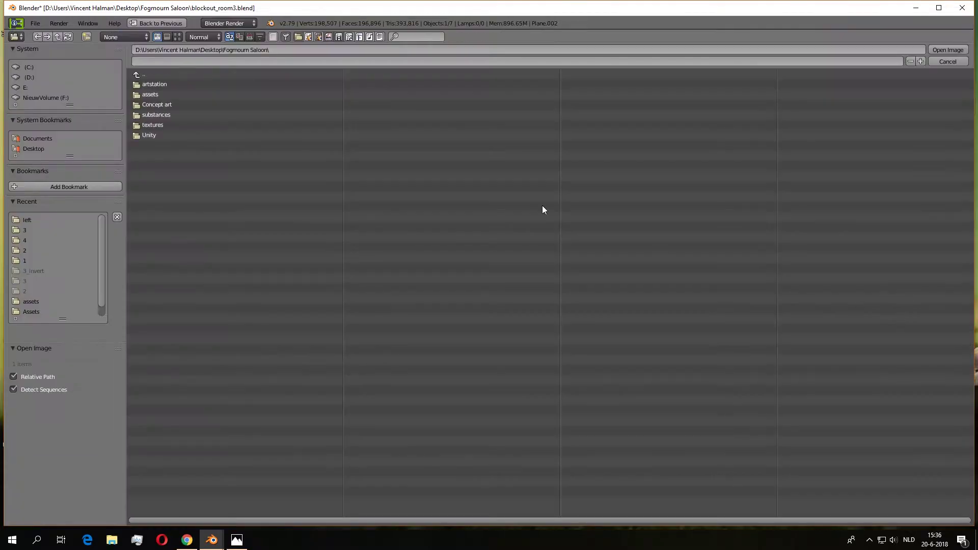
left_click(151, 94)
left_click(159, 102)
left_click(161, 86)
left_click(168, 93)
left_click(186, 85)
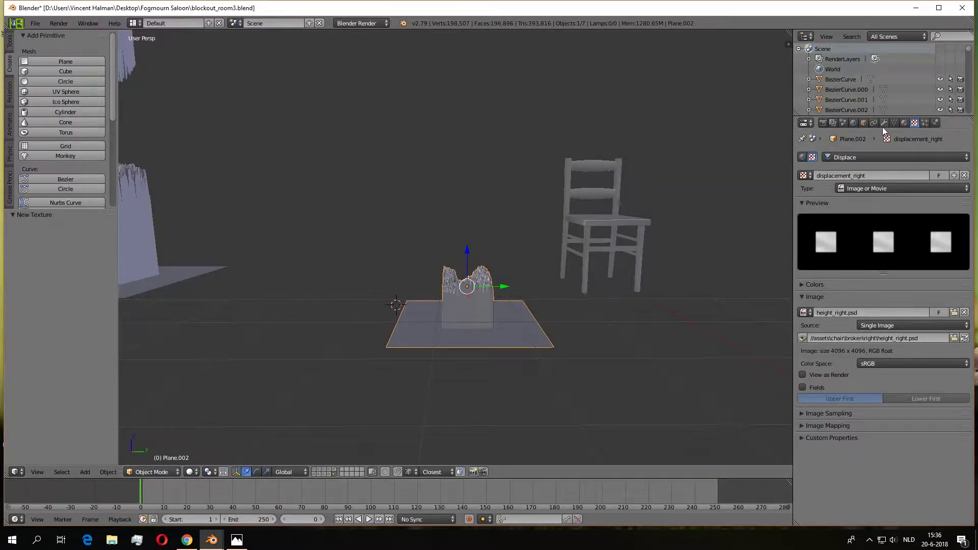
Step: Set the plane's Displace strength to 3 and raise the plane about 1.16 along Z
left_click(883, 123)
left_click(944, 269)
type("3")
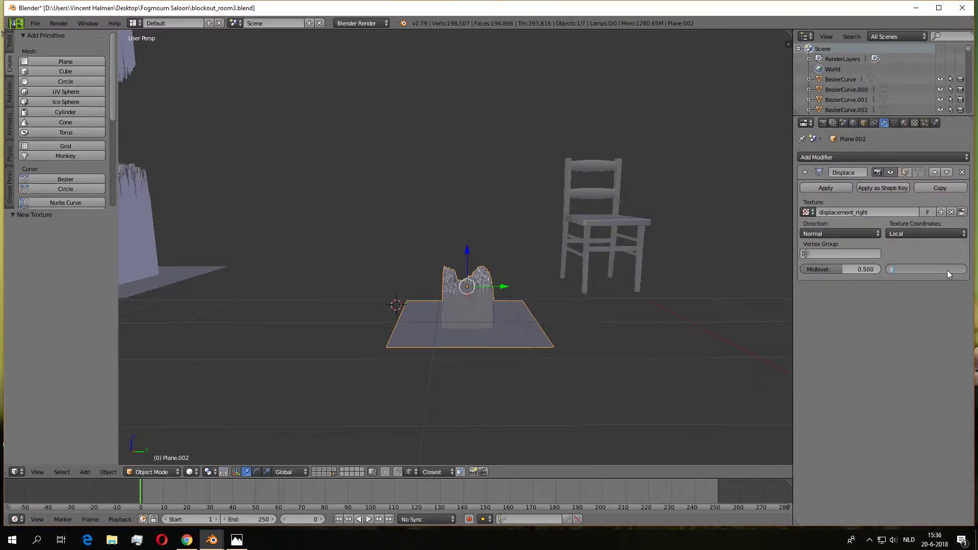
key("Return")
left_click_drag(471, 253, 487, 183)
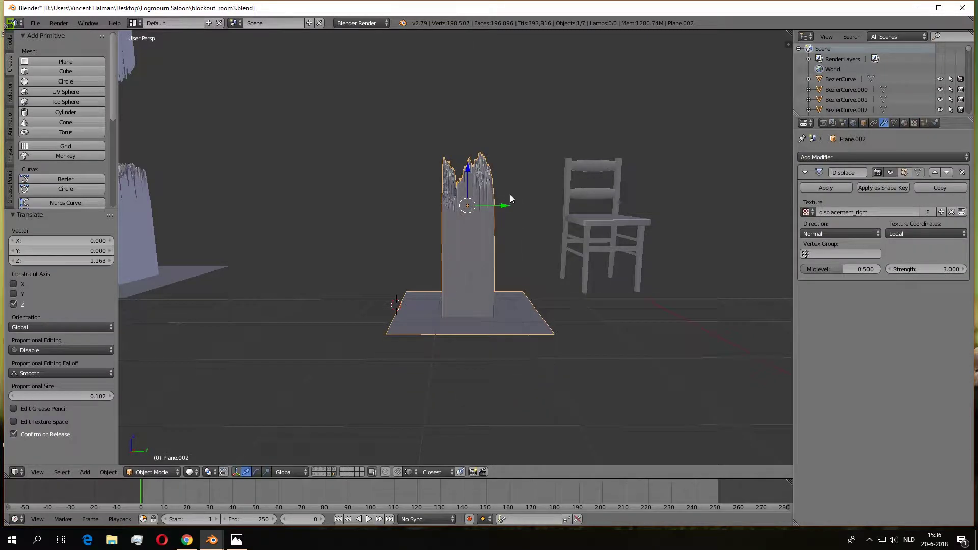
Step: Duplicate the displaced plane along Y, remove the copy's Displace modifier and lower the copy about 1.5 along Z
key("shift+d")
key("y")
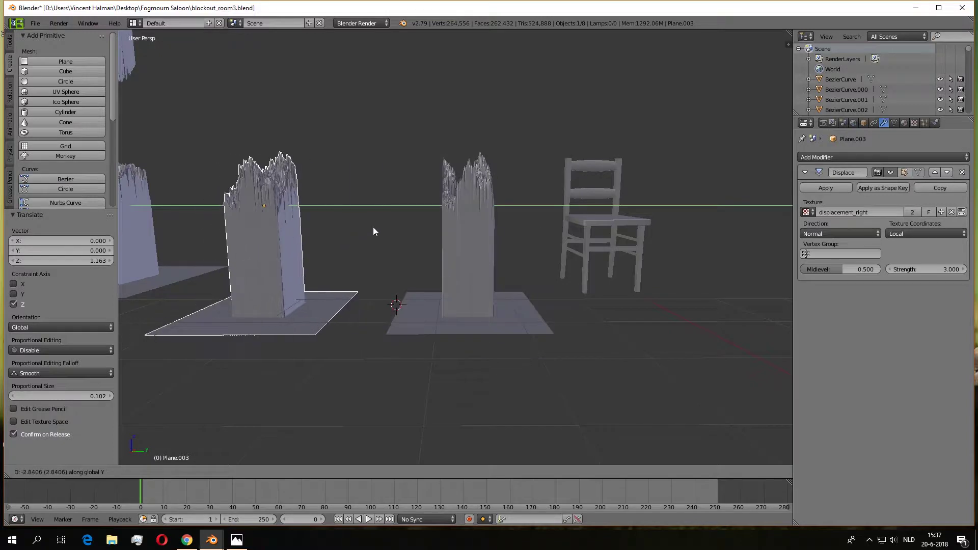
left_click(365, 231)
left_click(962, 172)
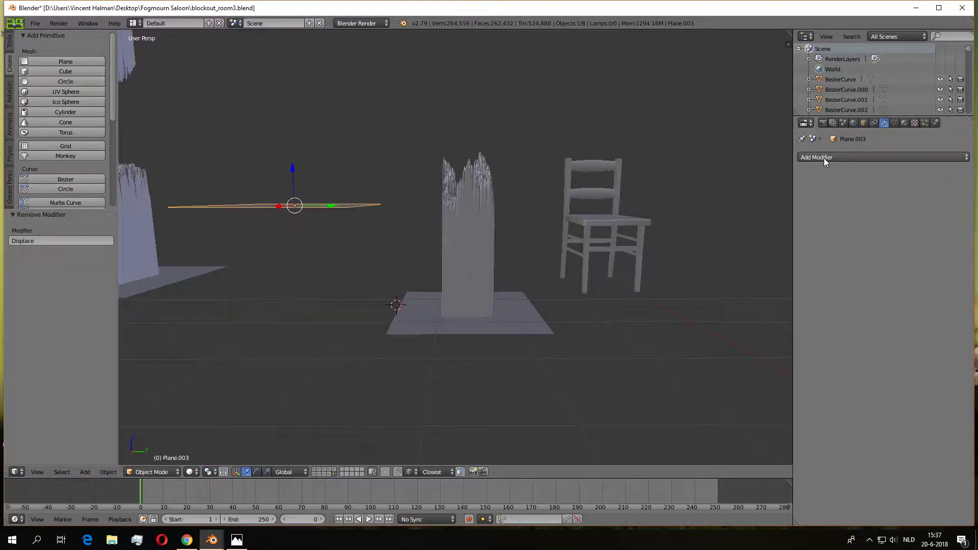
left_click_drag(291, 173, 301, 289)
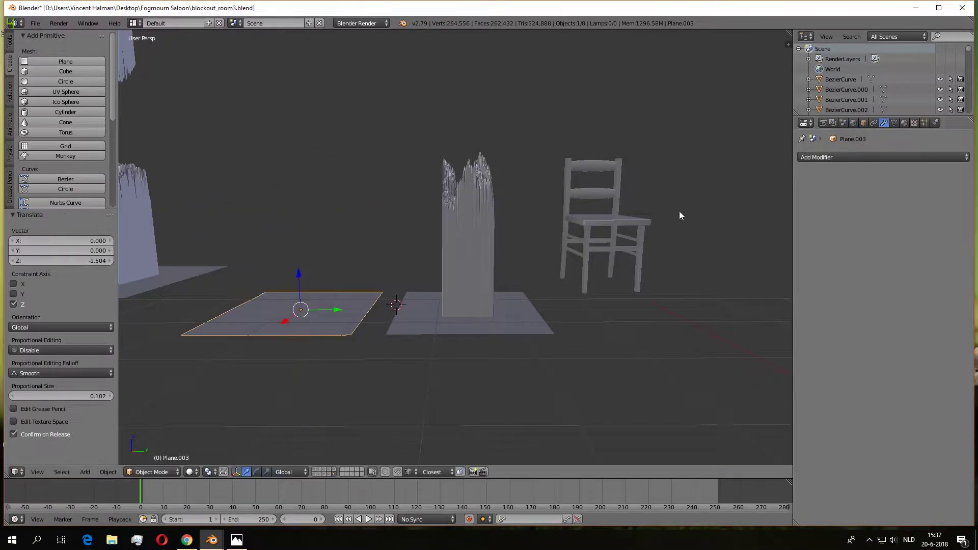
Step: Add a Displace modifier to the duplicated plane with a new texture named displacement_right_invert
left_click(842, 158)
left_click(847, 224)
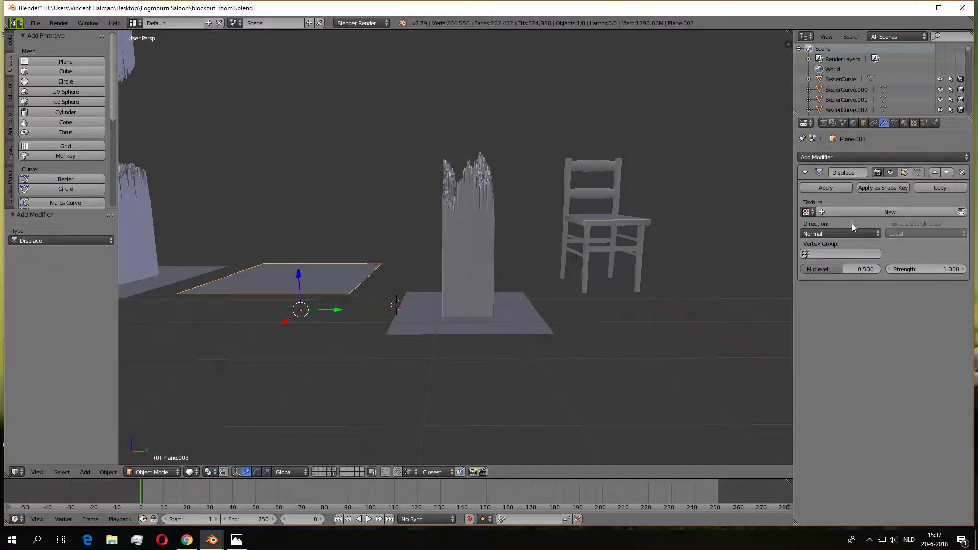
left_click(866, 213)
left_click(870, 213)
type("displacement_right_invert")
key("Return")
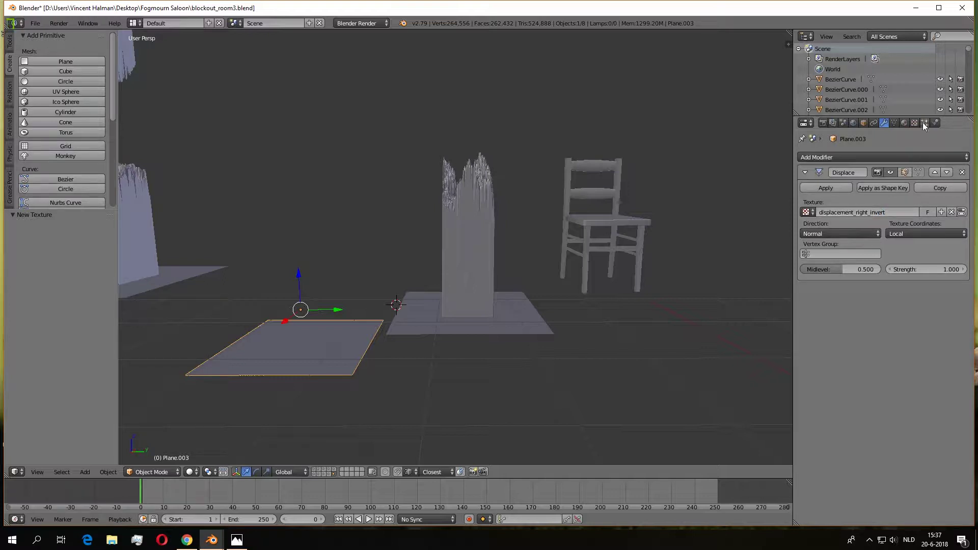
Step: Load height_right_invert.psd from assets/chair/broken/right as the image of the displacement_right_invert texture
left_click(914, 123)
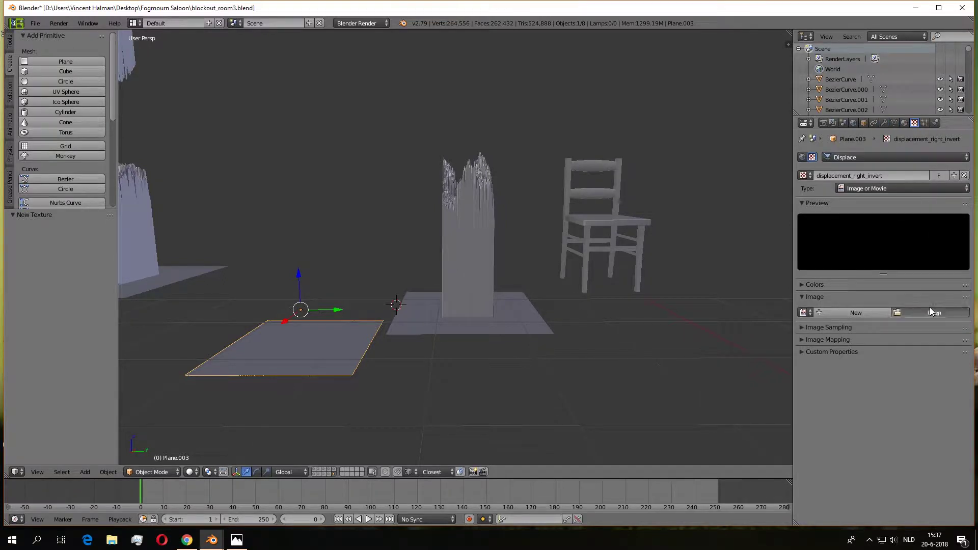
left_click(930, 307)
double_click(203, 95)
double_click(173, 106)
double_click(183, 85)
double_click(184, 94)
left_click(186, 95)
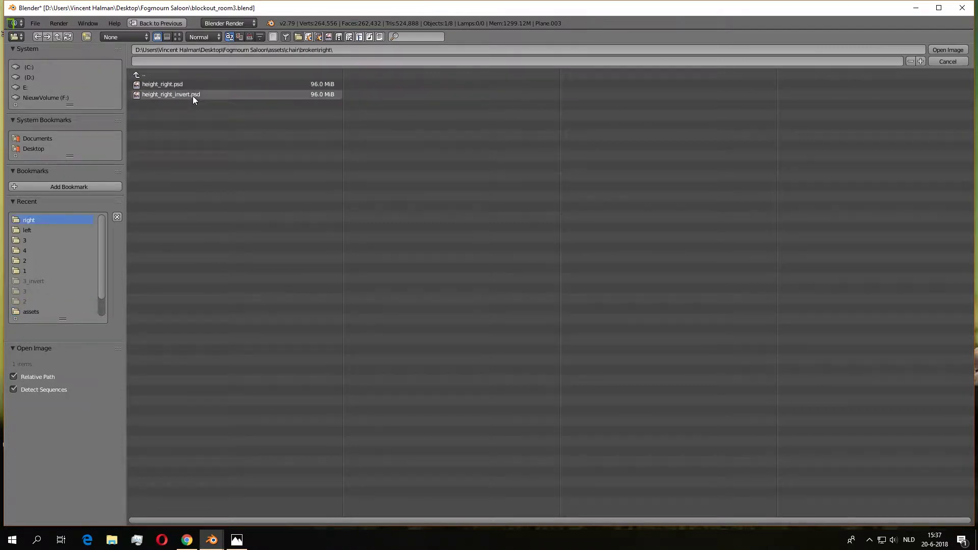
left_click(945, 49)
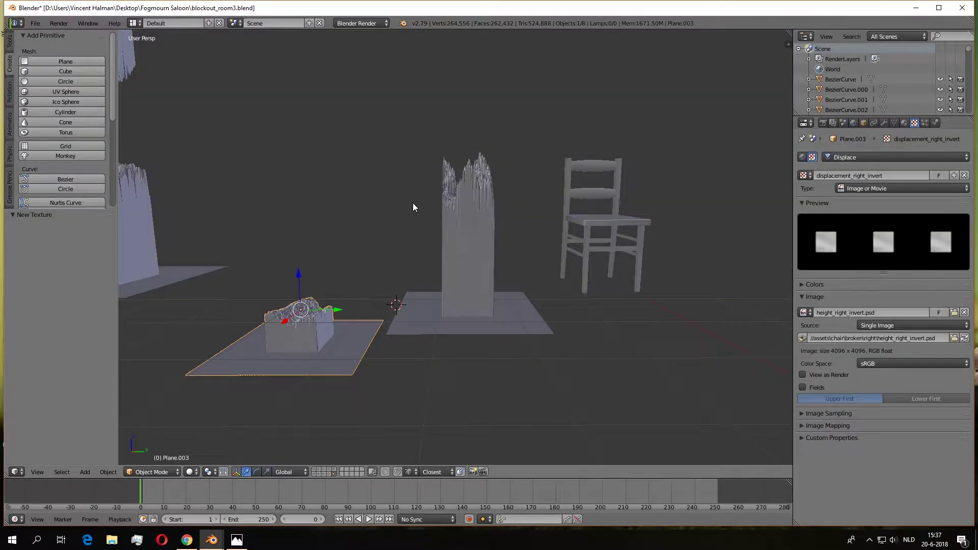
Step: Set the duplicated plane's Displace strength to 3
left_click(884, 123)
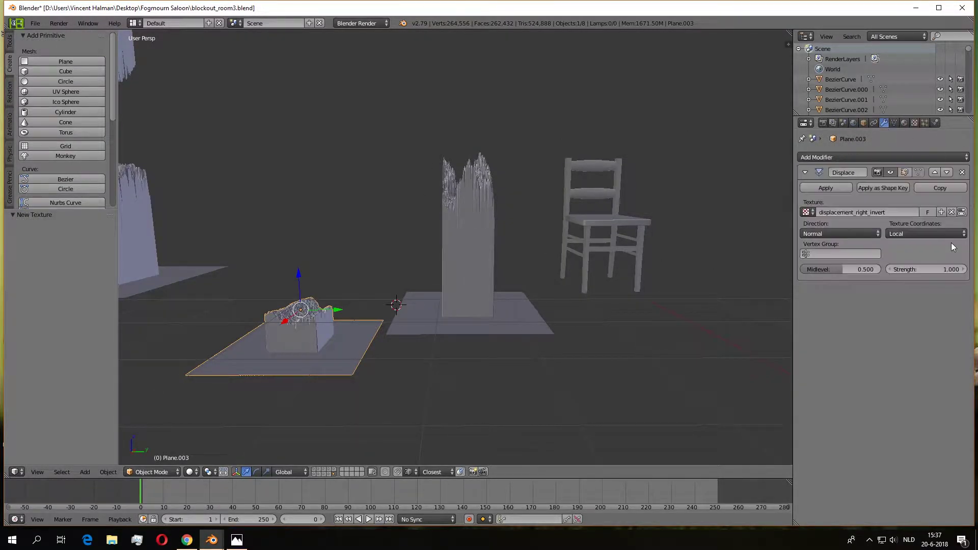
left_click(953, 268)
type("3")
key("Return")
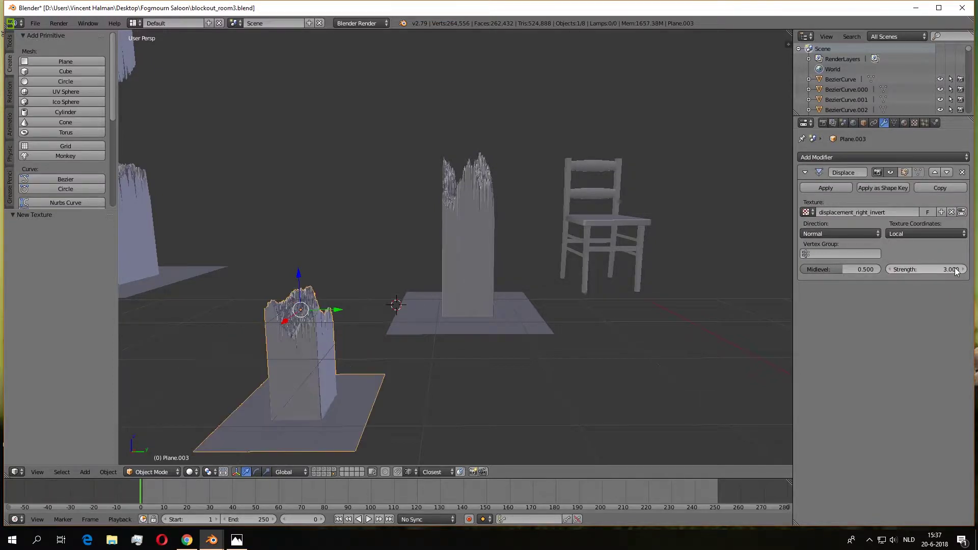
Step: Rotate the inverted displaced plane 180° around the global X axis so its break faces downward
middle_click_drag(498, 360, 316, 377)
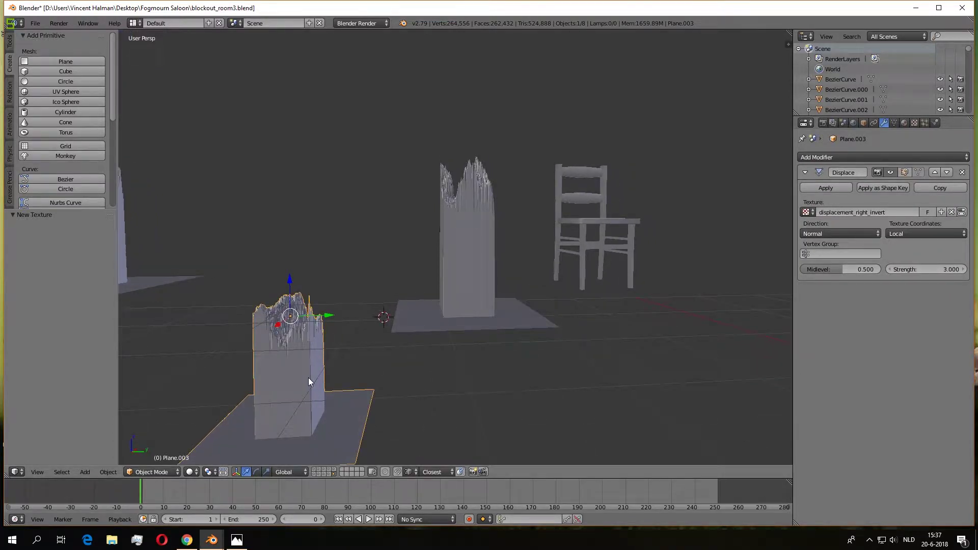
type("rx180")
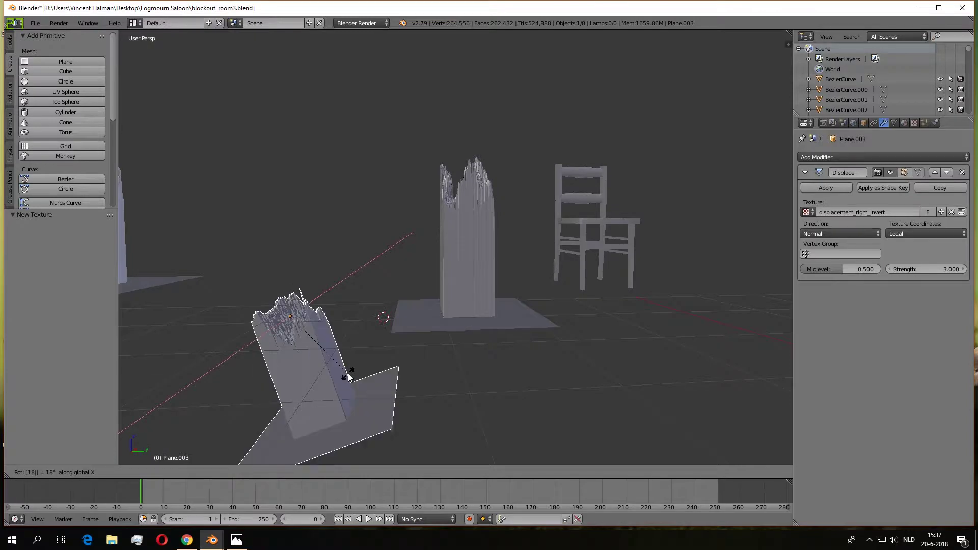
key("Return")
Step: Align the flipped piece over the original break piece, moving it about 2.43 along Y and raising it along Z
left_click_drag(298, 286, 317, 127)
key("KP_3")
left_click_drag(331, 163, 507, 176)
scroll(512, 136, "up", 5)
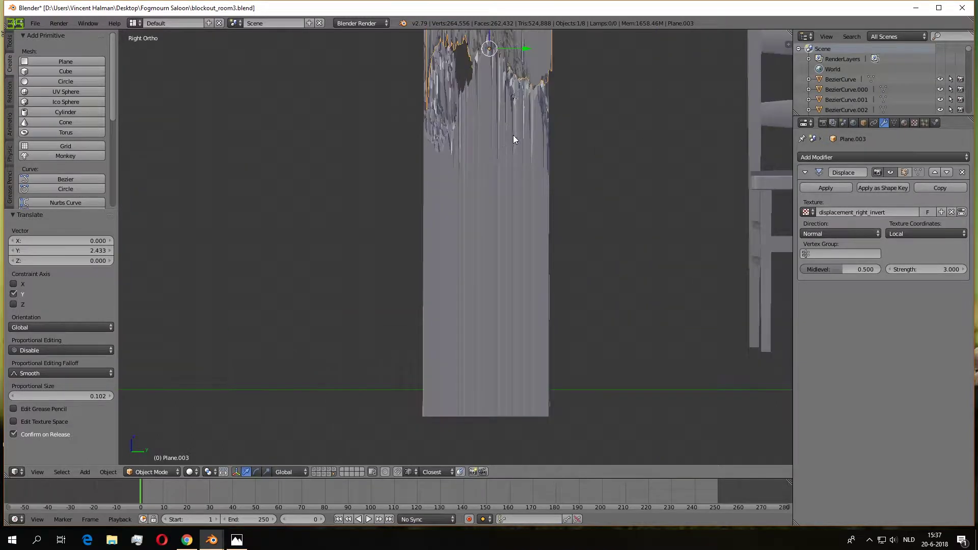
key("g")
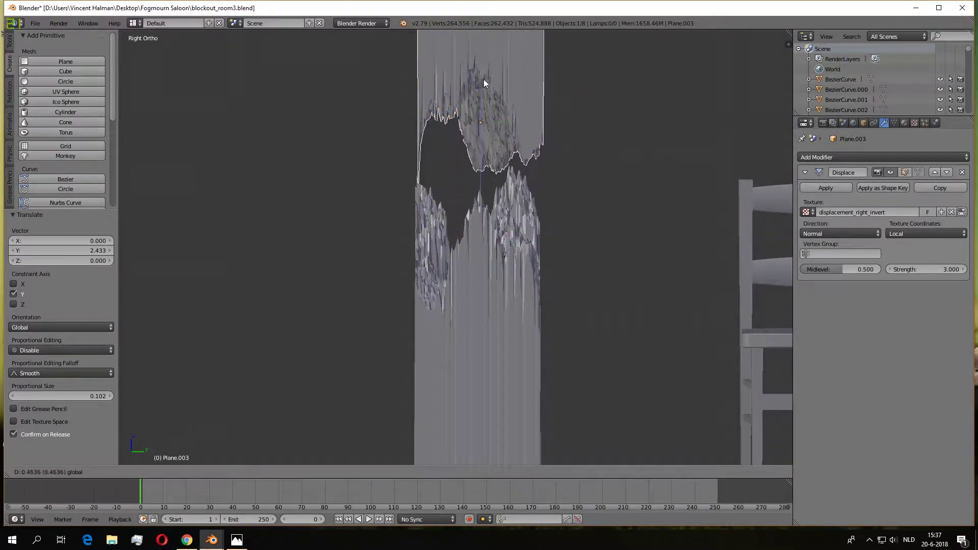
key("z")
left_click(483, 72)
middle_click_drag(482, 72, 492, 205)
Step: Apply the flipped piece's Displace modifier and mirror the piece along the global Y axis
left_click(814, 188)
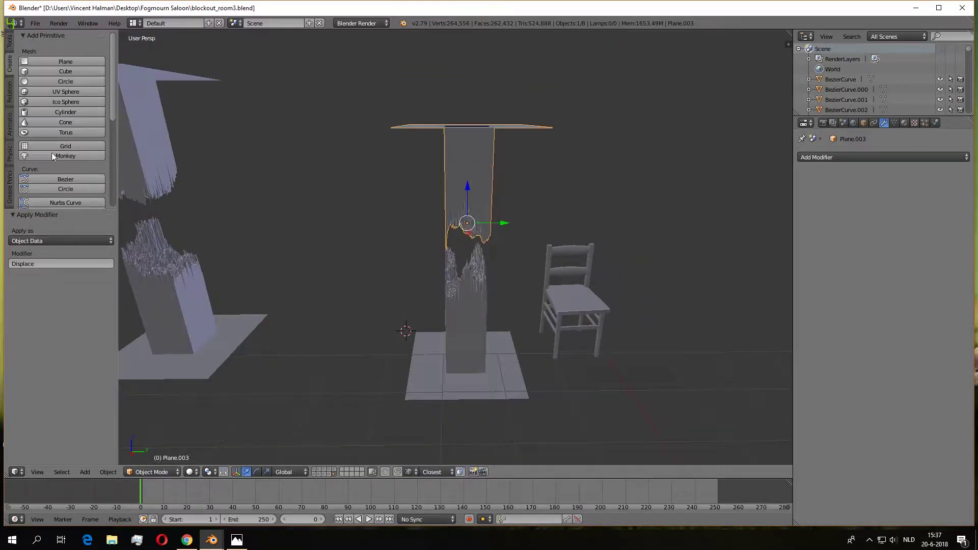
left_click(9, 43)
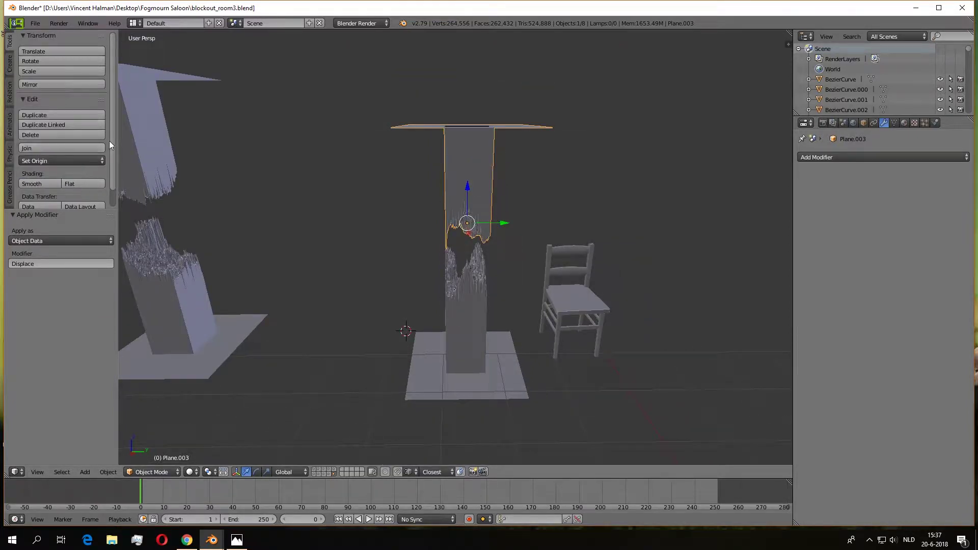
left_click(62, 84)
left_click(75, 84)
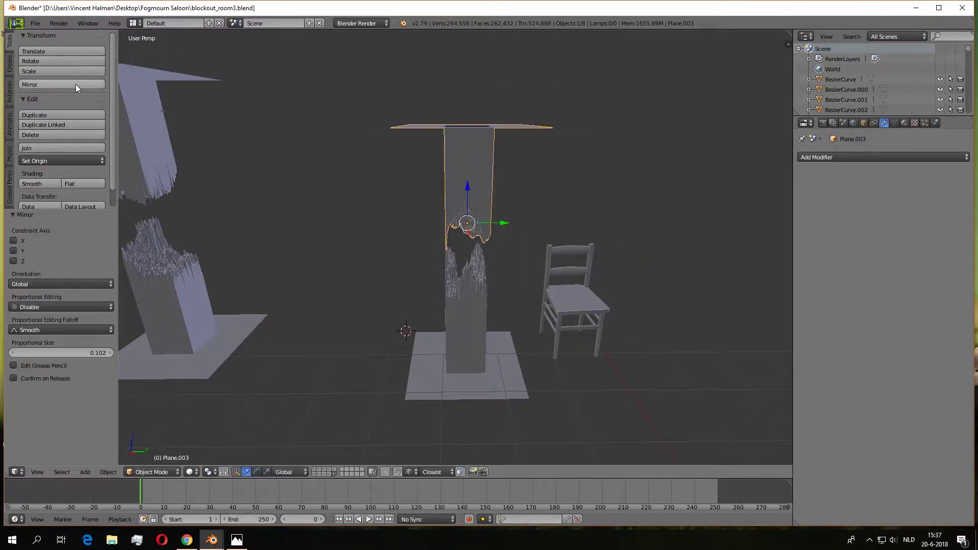
left_click(13, 250)
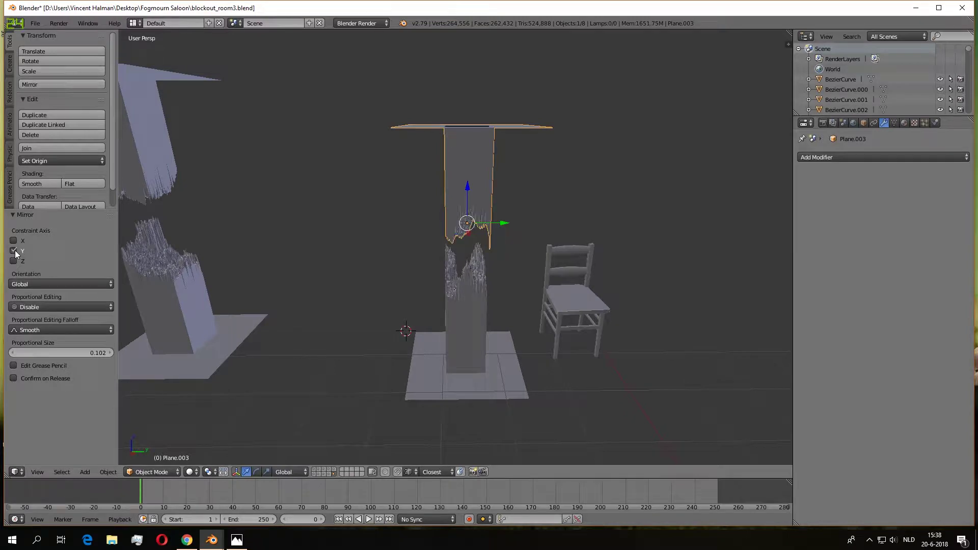
Step: Lower the mirrored upper piece along Z to fit its splintered break against the lower piece
scroll(491, 260, "up", 5)
middle_click_drag(511, 262, 478, 190)
left_click_drag(486, 159, 485, 295)
middle_click_drag(533, 285, 705, 235)
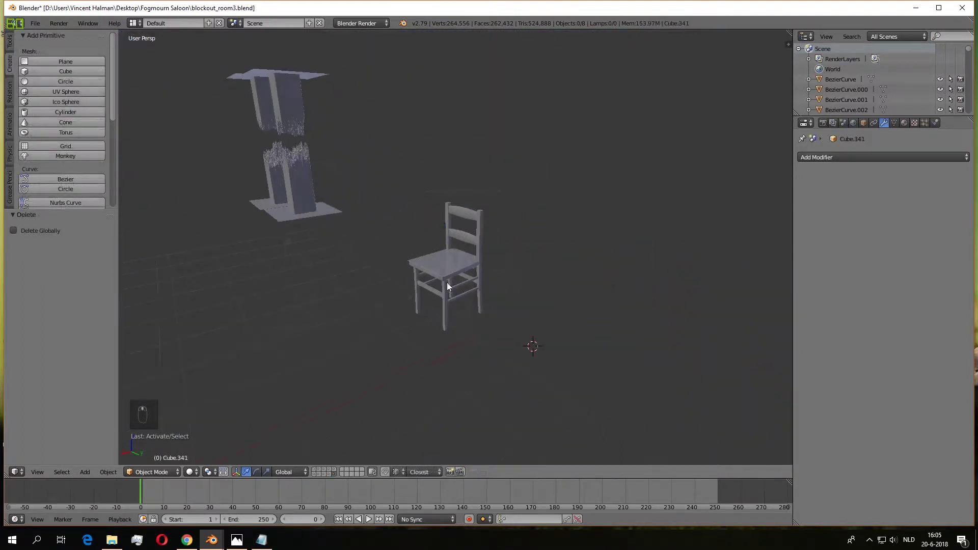
Step: Add a cube with a radius of 1 at the 3D cursor beside the chair
right_click(447, 282)
middle_click_drag(507, 271, 457, 304)
right_click(446, 243)
middle_click_drag(449, 246, 448, 269)
left_click(65, 74)
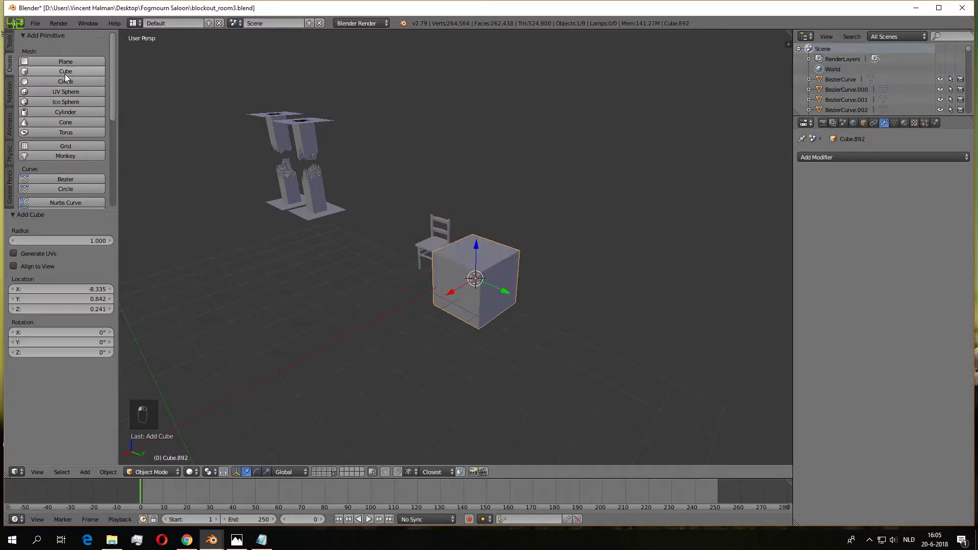
Step: In top orthographic view, move the cube about -1.2 along Y onto the corner of the chair's backrest
key("KP_7")
key("KP_5")
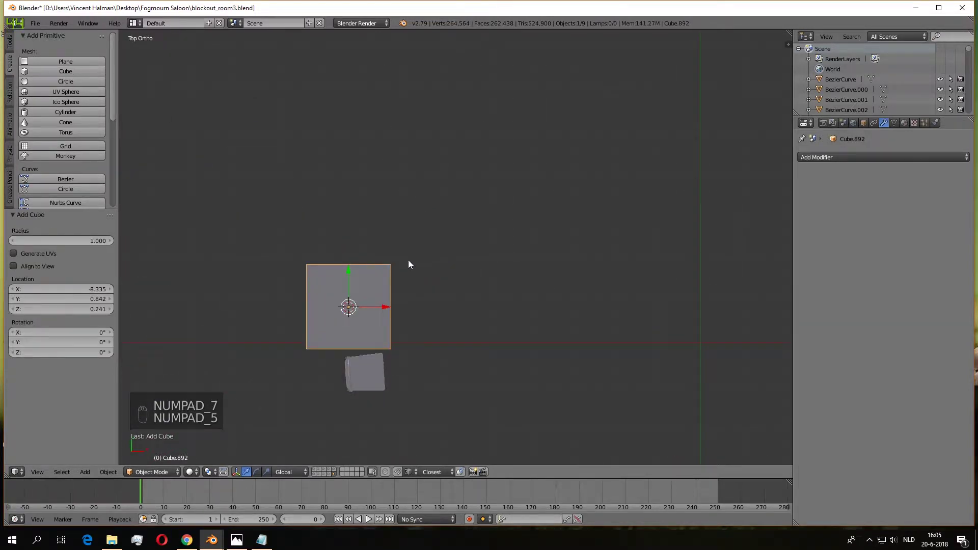
scroll(421, 262, "up", 3)
middle_click_drag(434, 382, 493, 248, "shift")
scroll(479, 255, "up", 5)
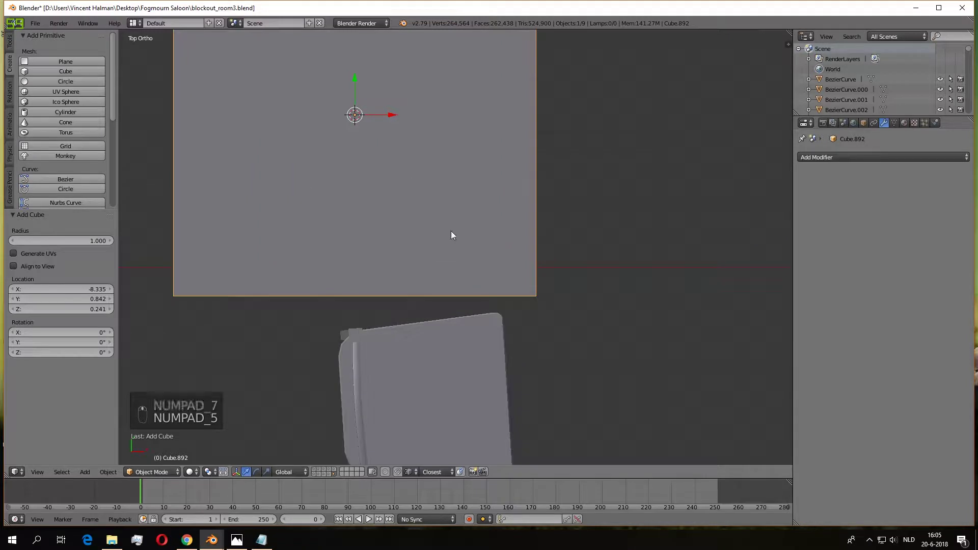
middle_click_drag(445, 224, 500, 172, "shift")
key("g")
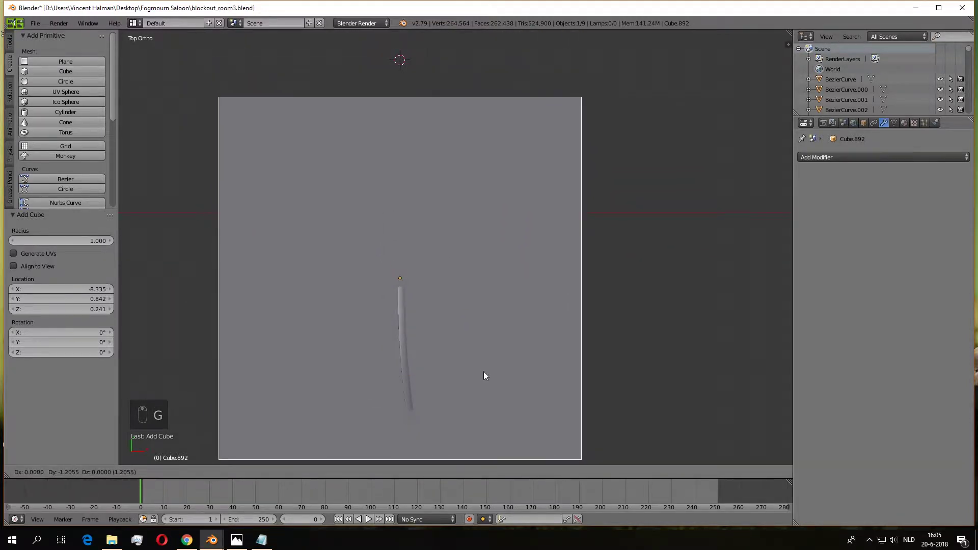
left_click(484, 371)
Step: Scale the cube down uniformly to roughly the width of the chair's back post, ending with a factor of about 0.71
key("s")
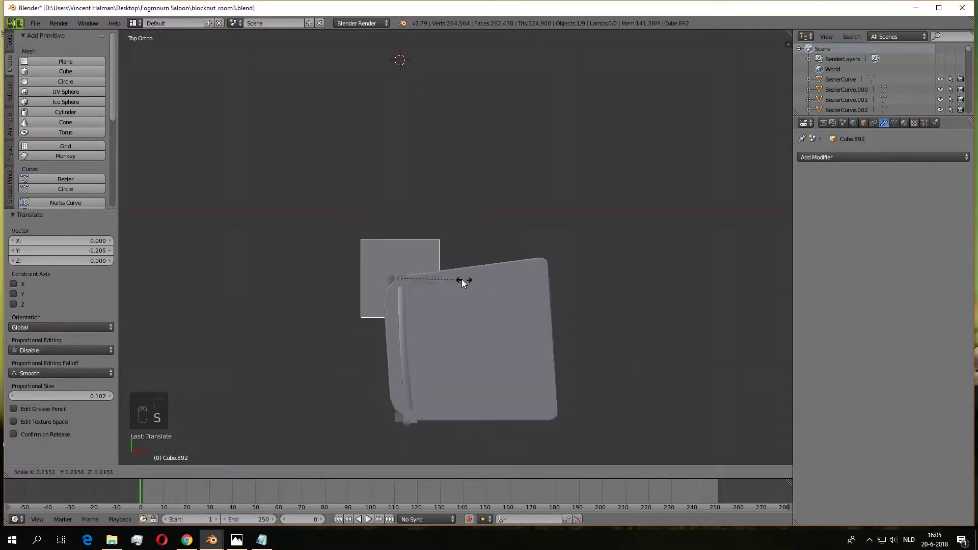
left_click(418, 277)
scroll(408, 286, "up", 8)
middle_click_drag(370, 317, 487, 223, "shift")
key("s")
right_click(480, 289)
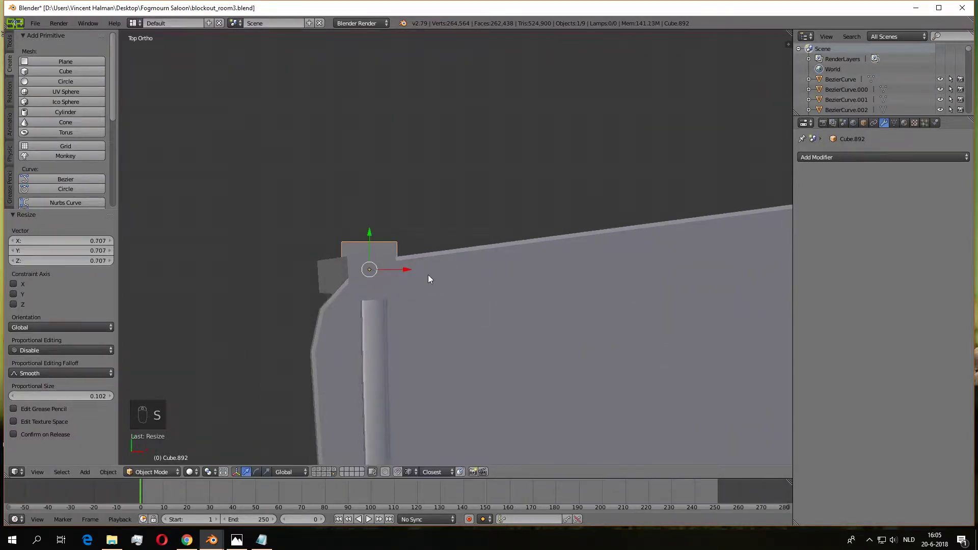
Step: Fine-tune the cube to the back post's outline with a 0.86 scale and small shifts along X and Y
left_click_drag(408, 267, 472, 289)
key("s")
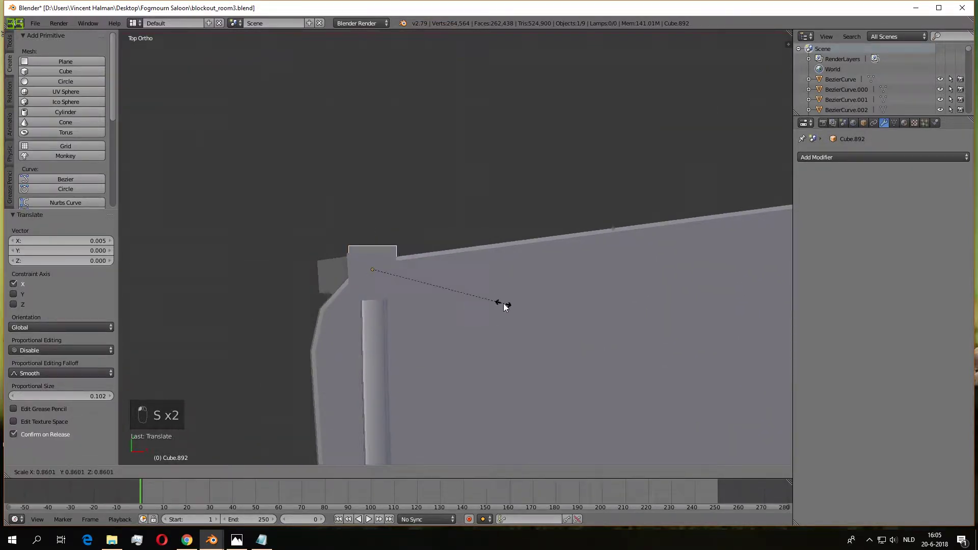
left_click(489, 301)
left_click_drag(375, 244, 377, 246)
key("s")
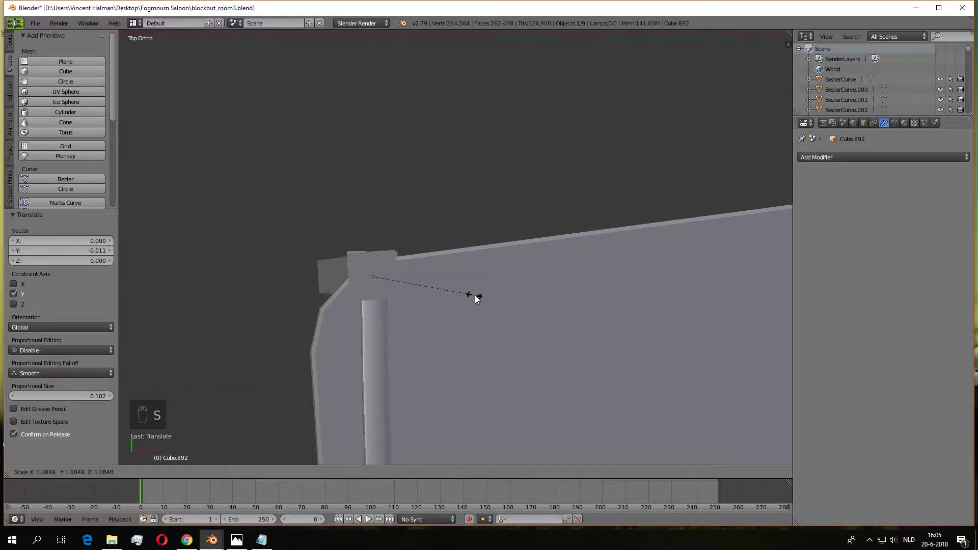
left_click(476, 296)
left_click_drag(411, 279, 411, 280)
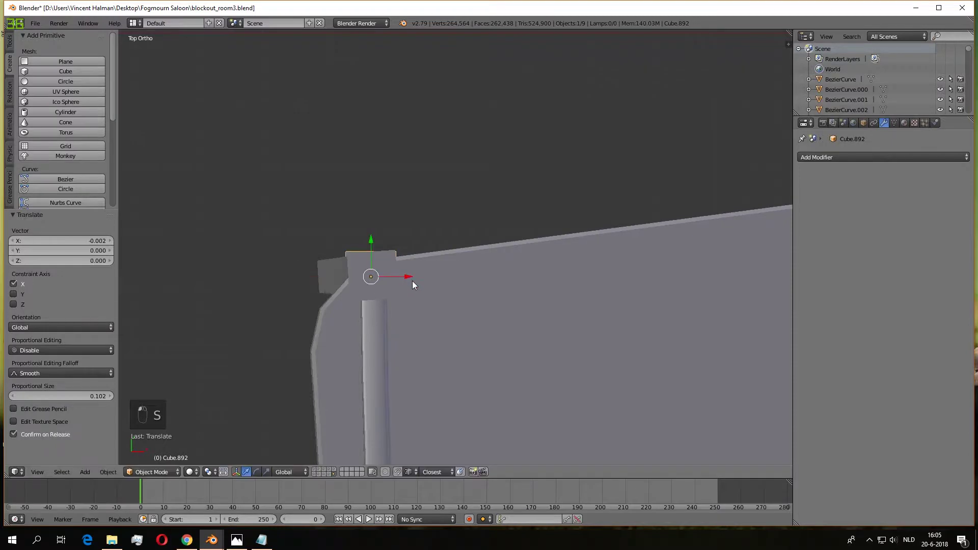
Step: Raise the cube about 1.76 along Z to the top end of the chair's back post
key("KP_5")
middle_click_drag(512, 279, 455, 226)
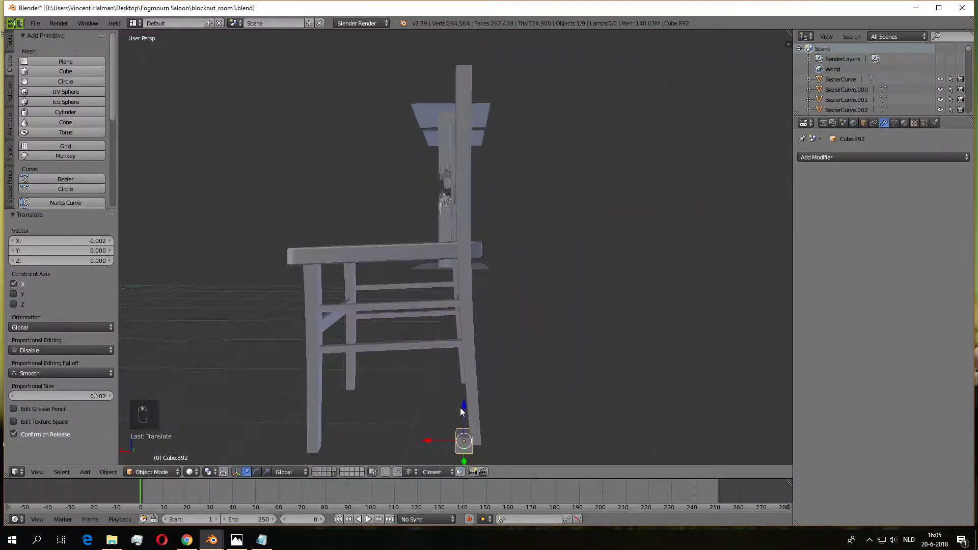
key("g")
key("z")
left_click(485, 41)
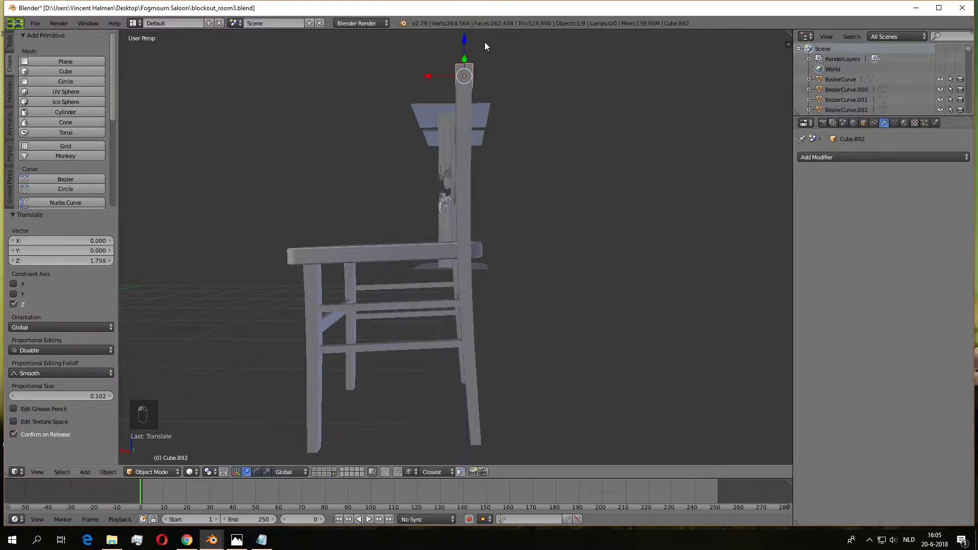
Step: Extend the cube into a full-length post by moving its bottom face about -1.73 along Z to the leg's foot
key("Tab")
key("ctrl+Tab")
left_click(450, 91)
right_click(463, 86)
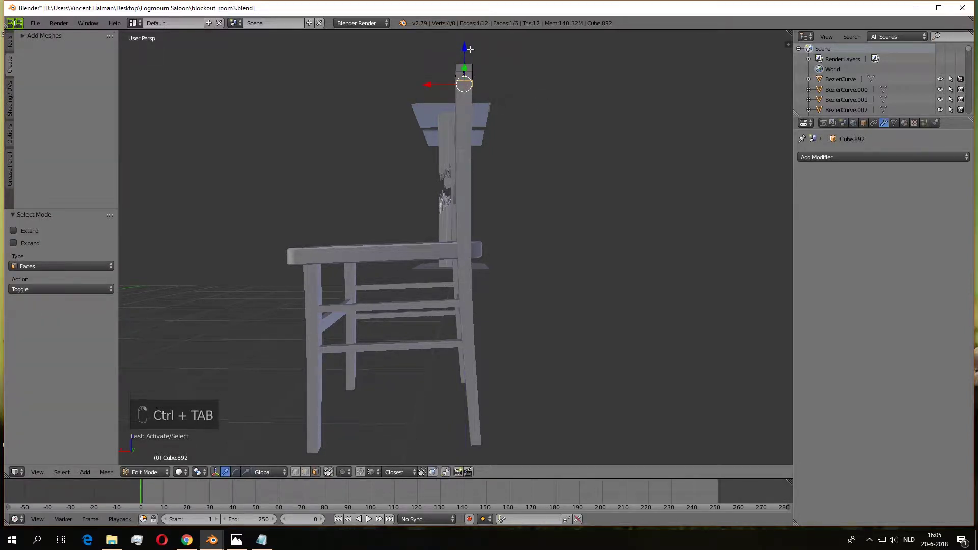
left_click_drag(465, 45, 478, 405)
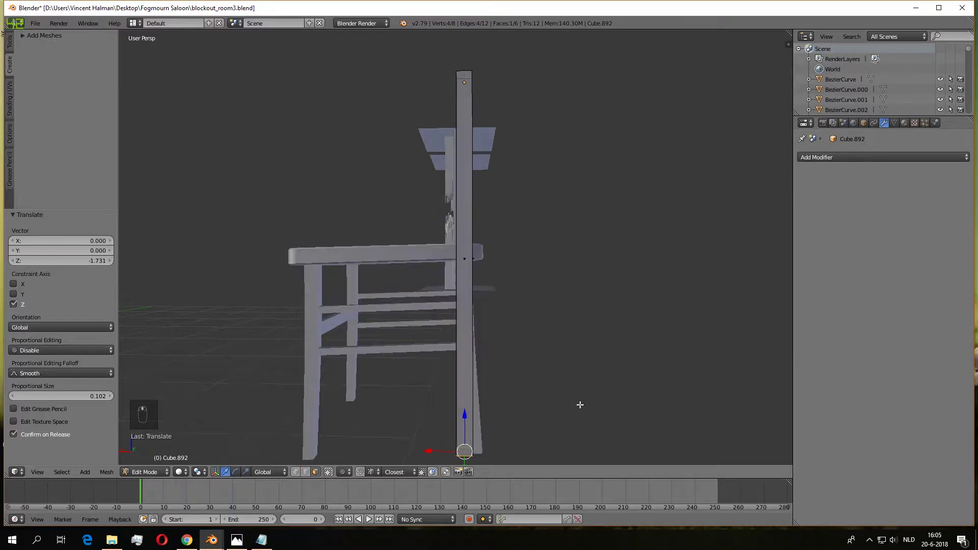
middle_click_drag(579, 404, 555, 303)
key("s")
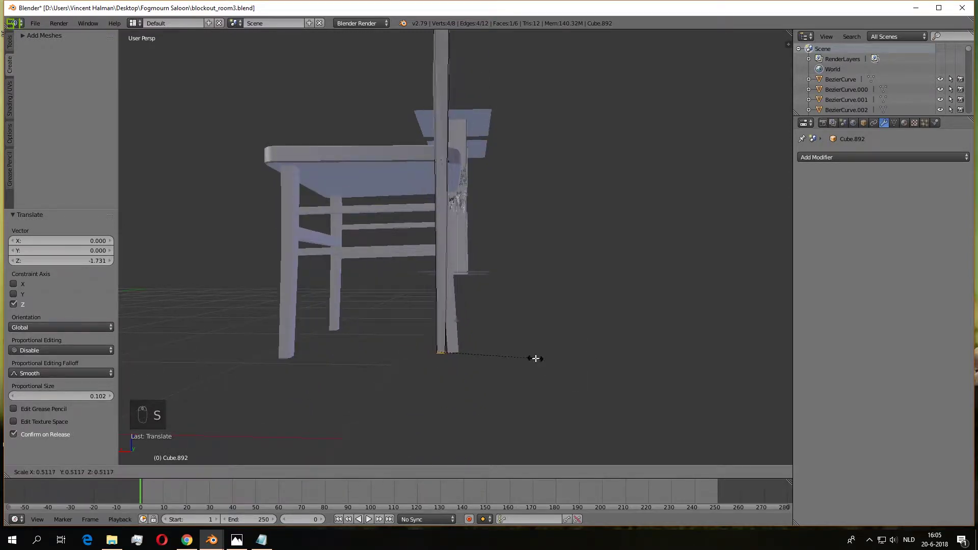
left_click(488, 334)
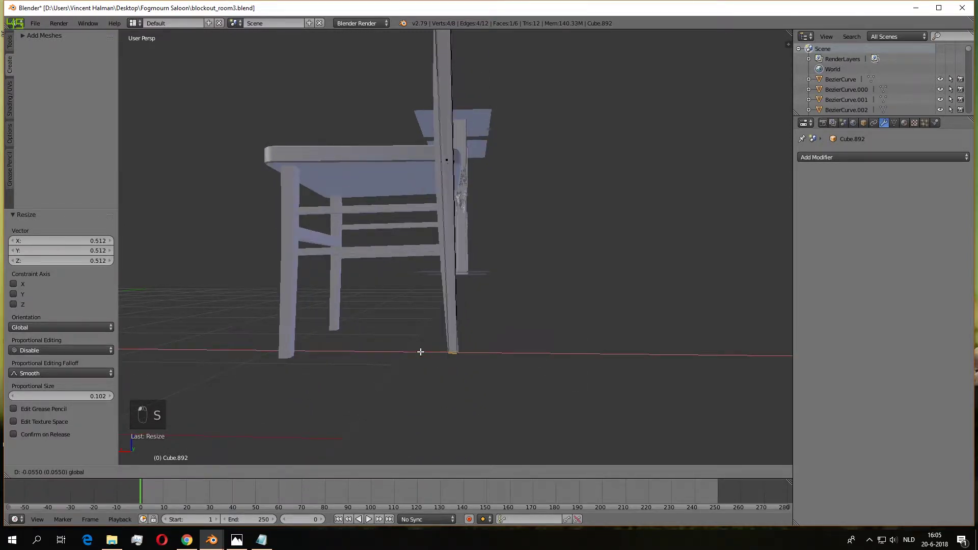
key("ctrl+z")
key("s")
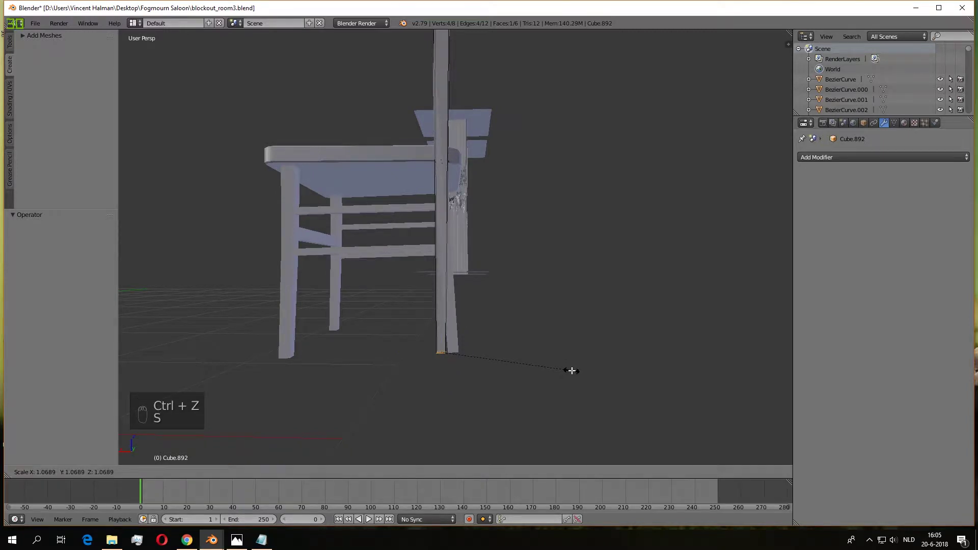
left_click(572, 370)
key("ctrl+z")
Step: Scale down the post's bottom face to taper the post toward the foot
middle_click_drag(473, 298, 466, 139)
key("s")
left_click(498, 292)
Step: Leave mesh editing and move the new post about 1.35 along Y, away from the chair
key("Tab")
left_click_drag(469, 128, 586, 165)
middle_click_drag(589, 168, 532, 167)
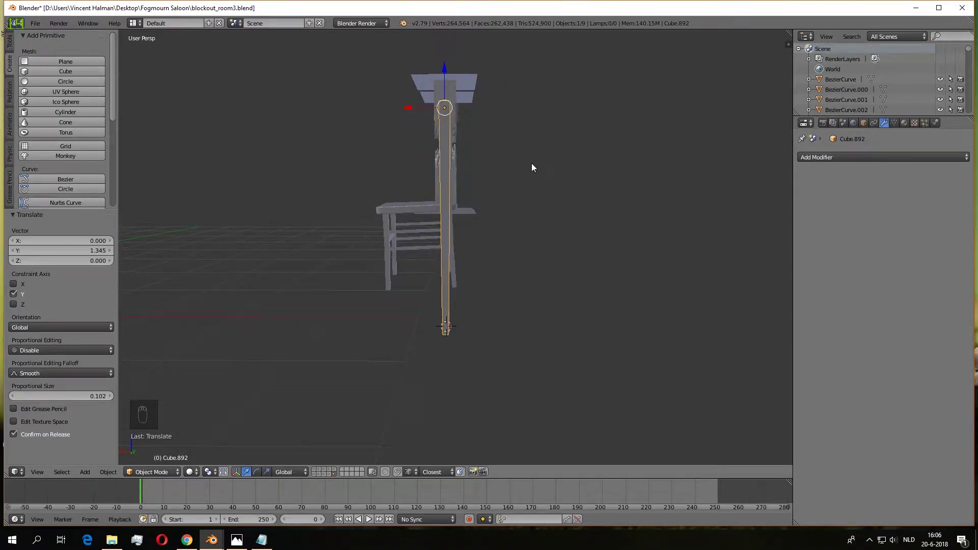
scroll(474, 181, "up", 6)
Step: Open the new post's mesh for editing with edge selection active
key("ctrl+Tab")
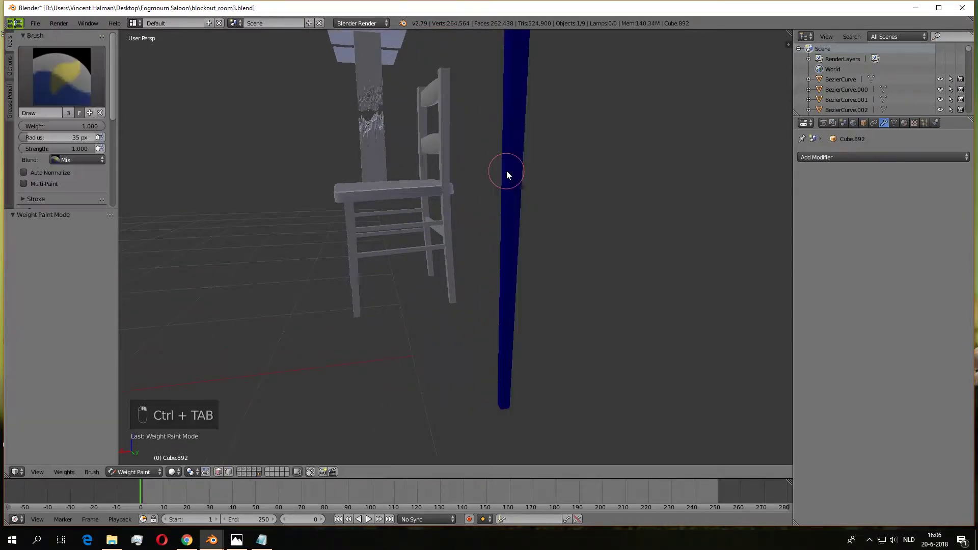
key("ctrl+Tab")
key("Tab")
key("Tab")
key("ctrl+Tab")
left_click(509, 164)
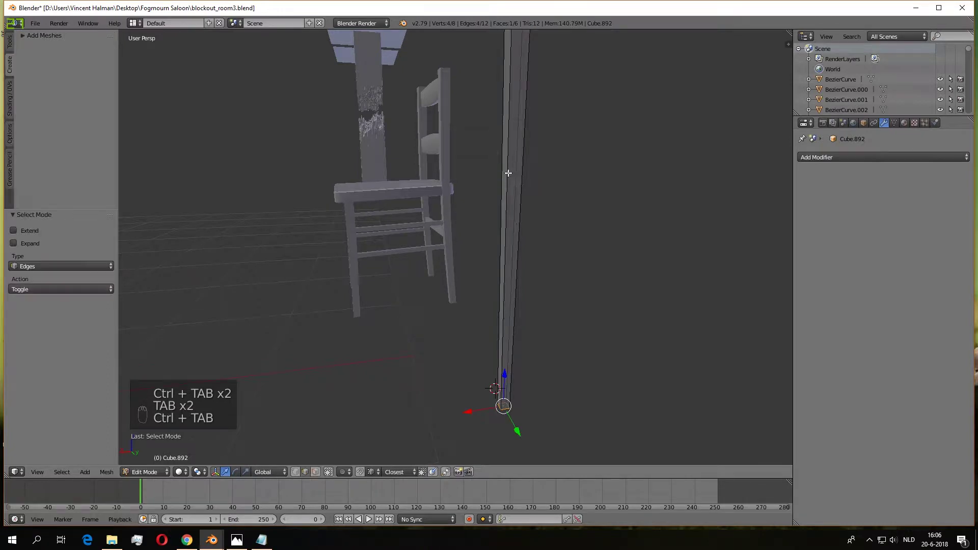